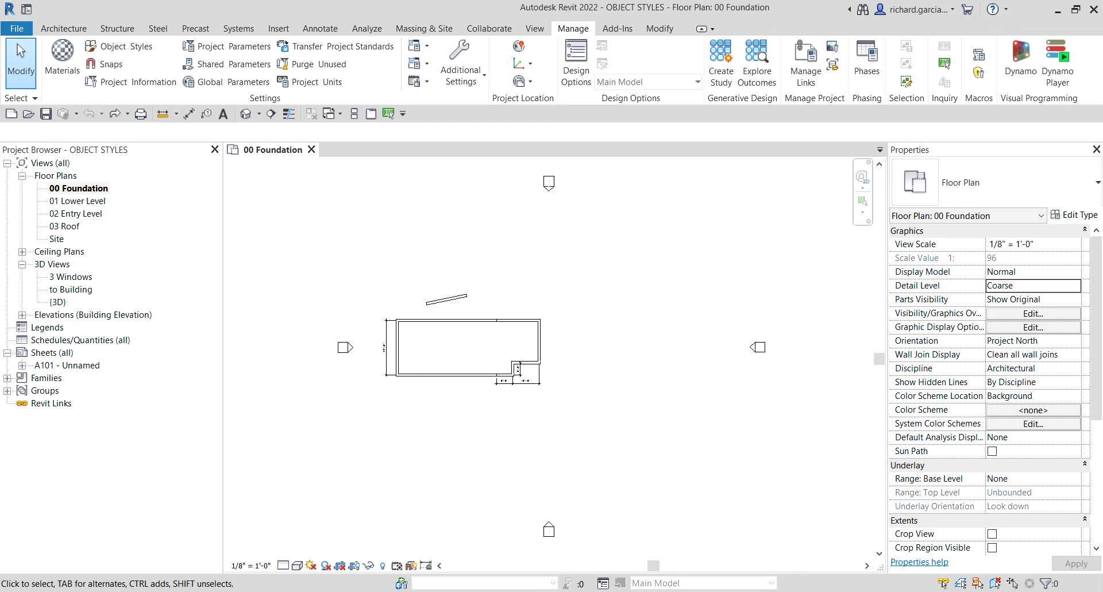
- Open the {3D} view of the house from the Project Browser
left_click(57, 302)
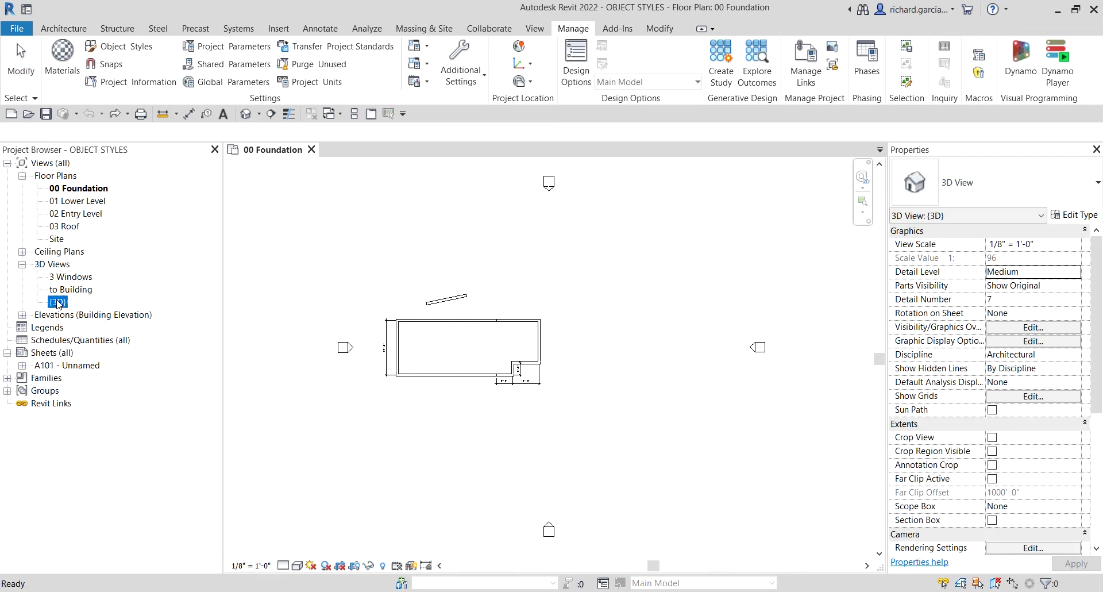
double_click(56, 302)
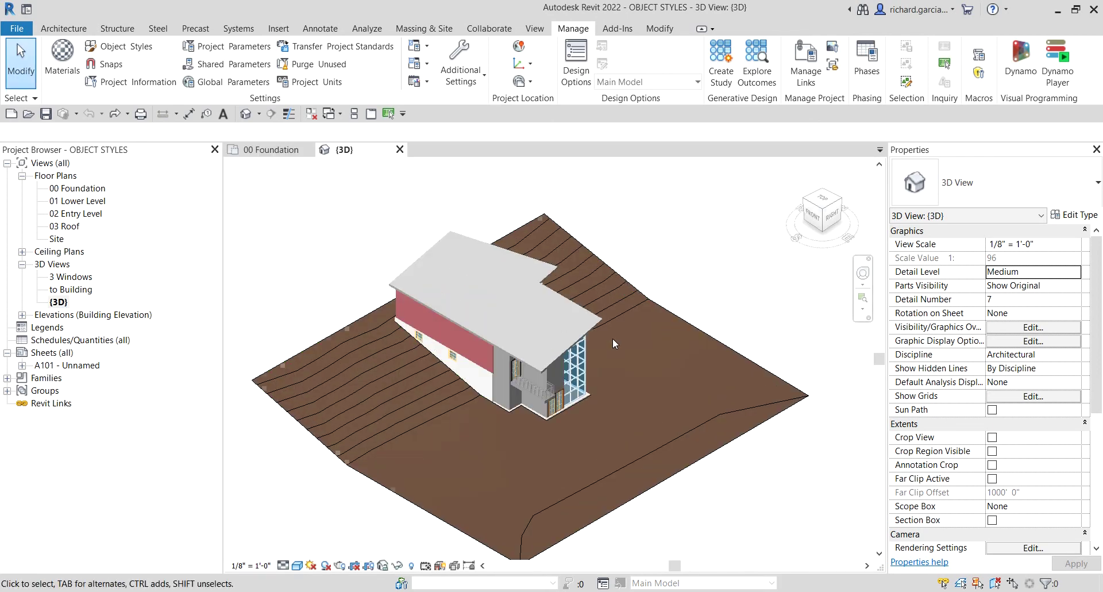
scroll(457, 370, "up", 8)
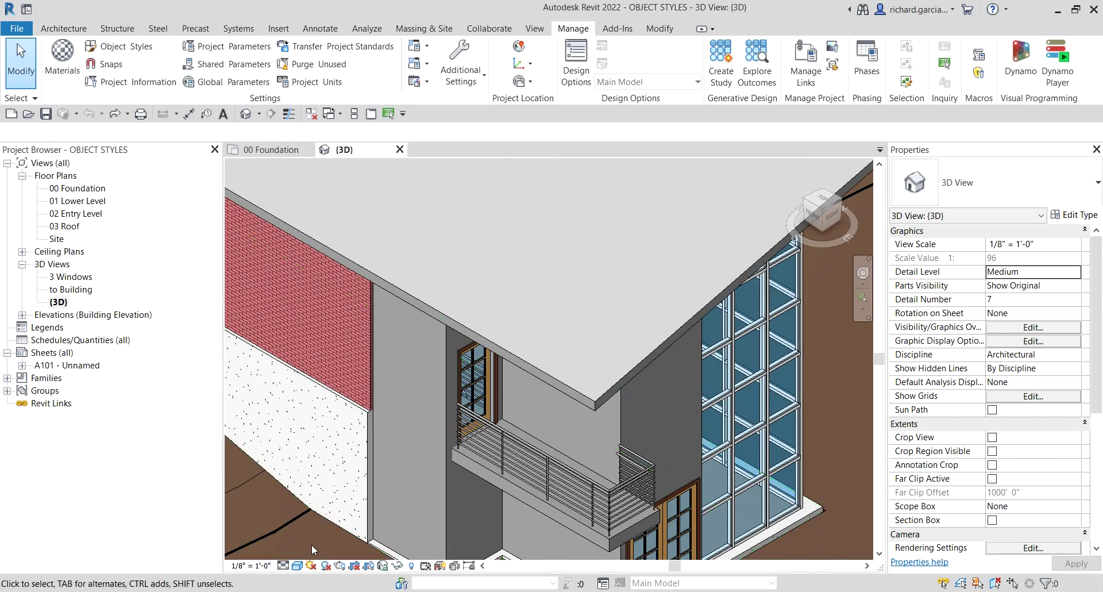
- Switch the {3D} view's visual style to Hidden Line
left_click(298, 565)
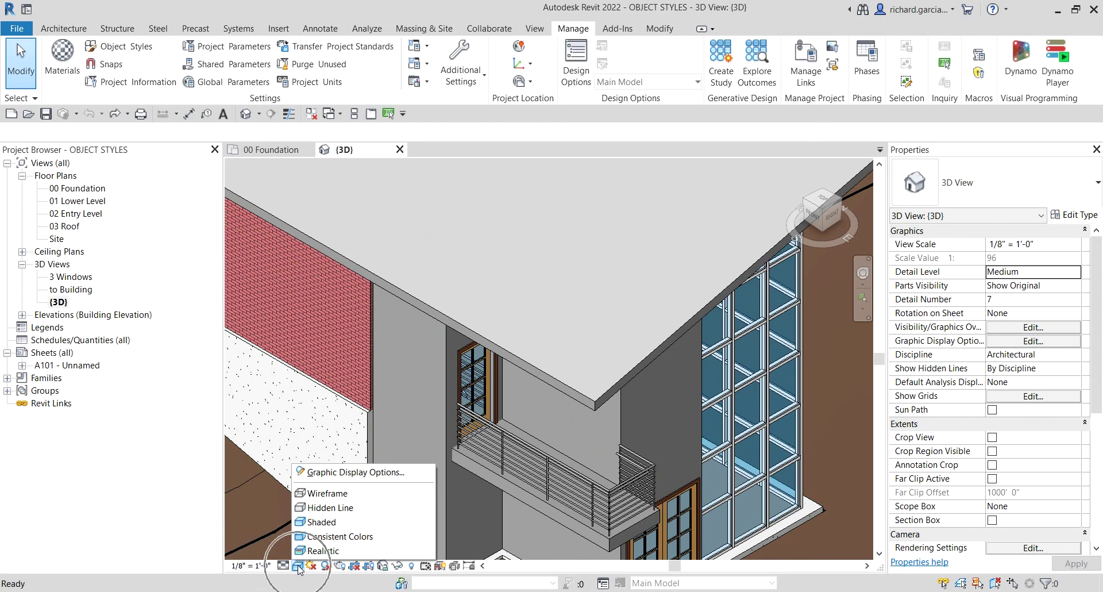
left_click(330, 507)
scroll(533, 395, "down", 8)
scroll(569, 348, "up", 6)
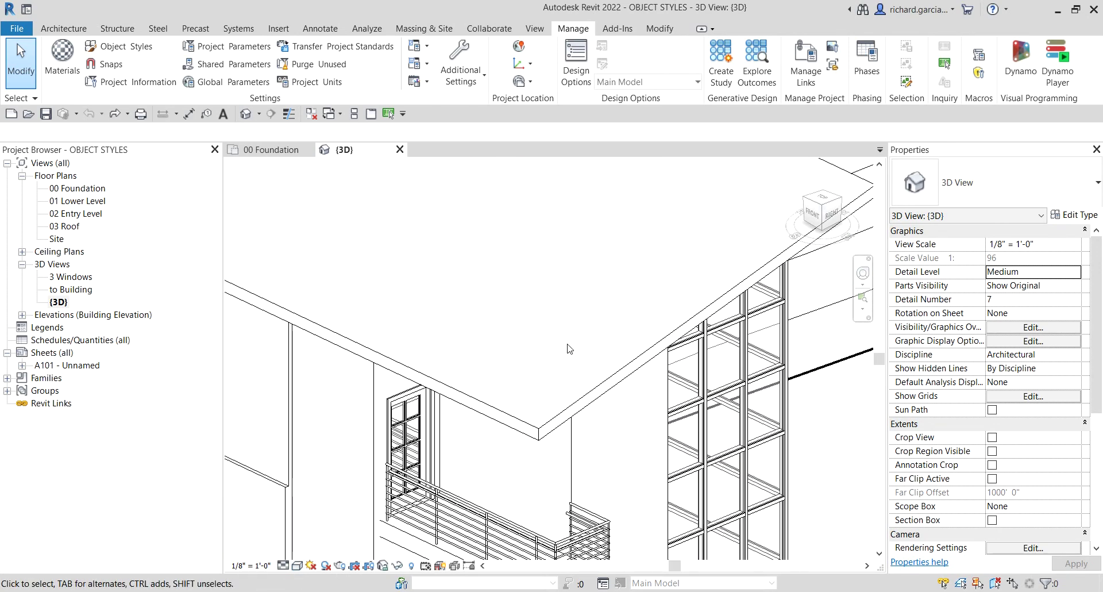
scroll(571, 404, "down", 3)
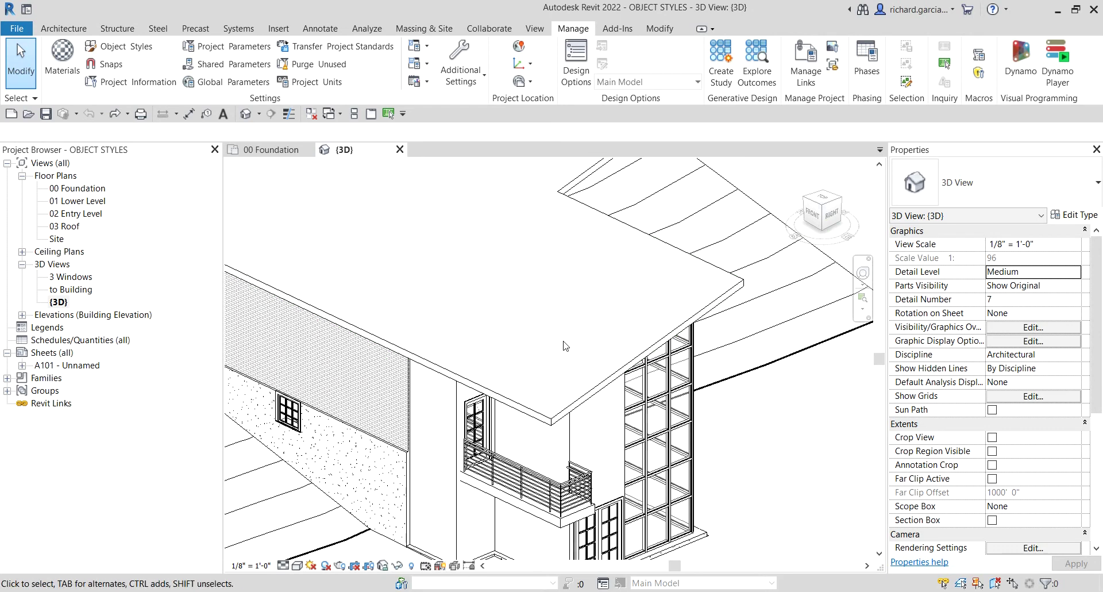
scroll(574, 253, "down", 5)
scroll(569, 417, "up", 7)
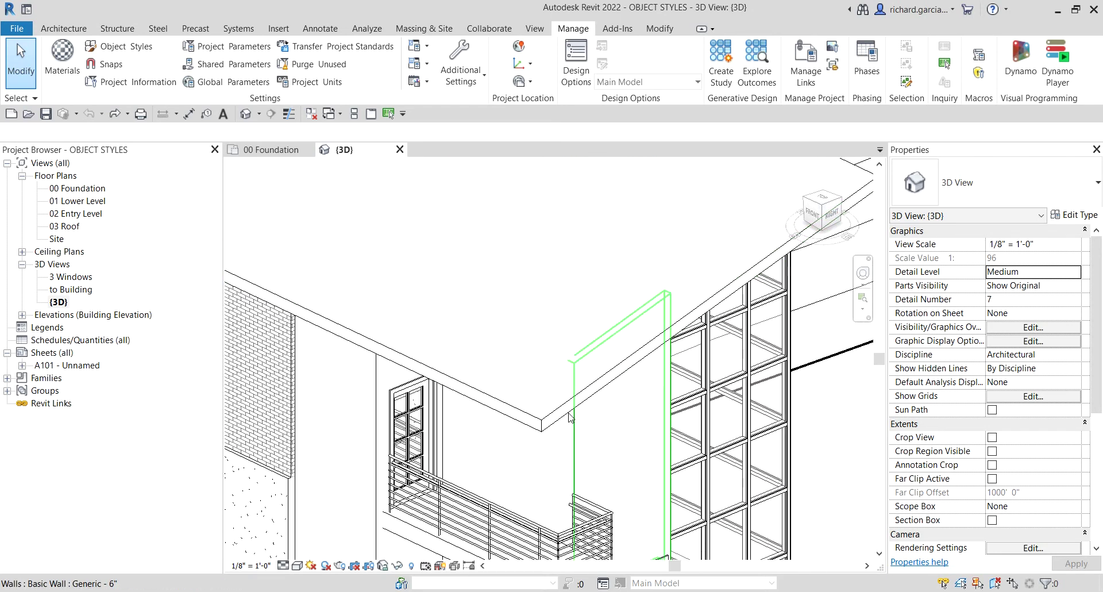
scroll(546, 421, "down", 7)
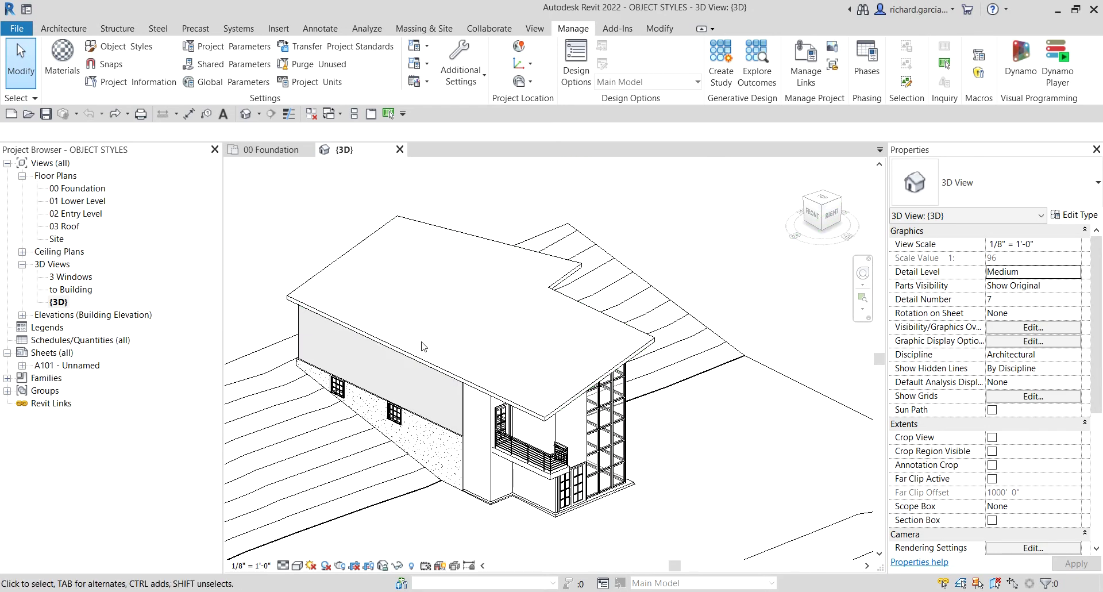
scroll(298, 227, "up", 4)
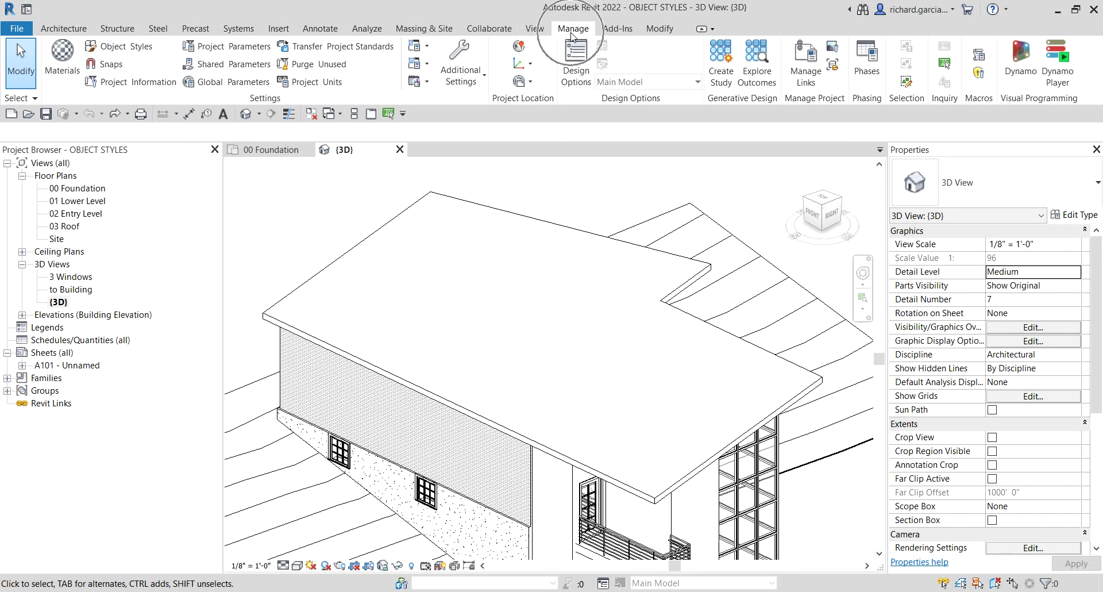
- Open the Line Patterns dialog from Additional Settings on the Manage tab
left_click(268, 103)
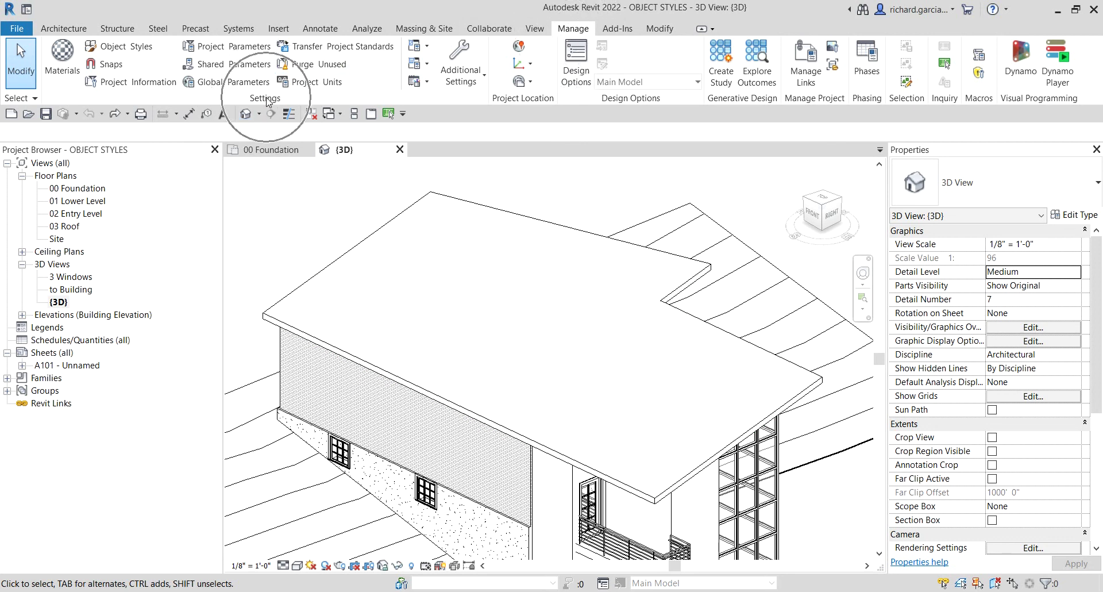
left_click(460, 83)
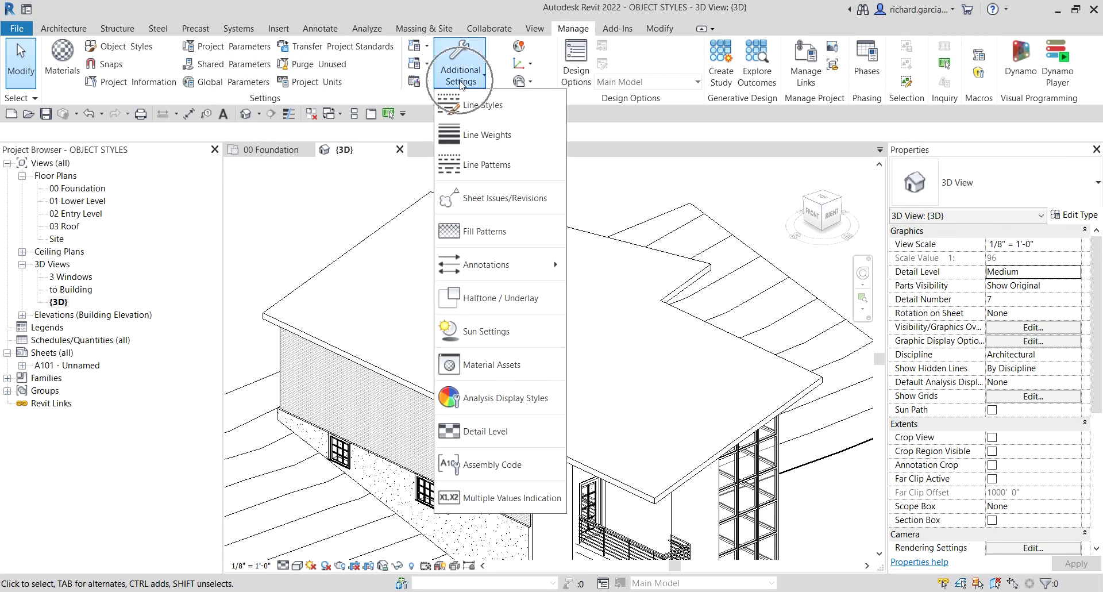
left_click(491, 165)
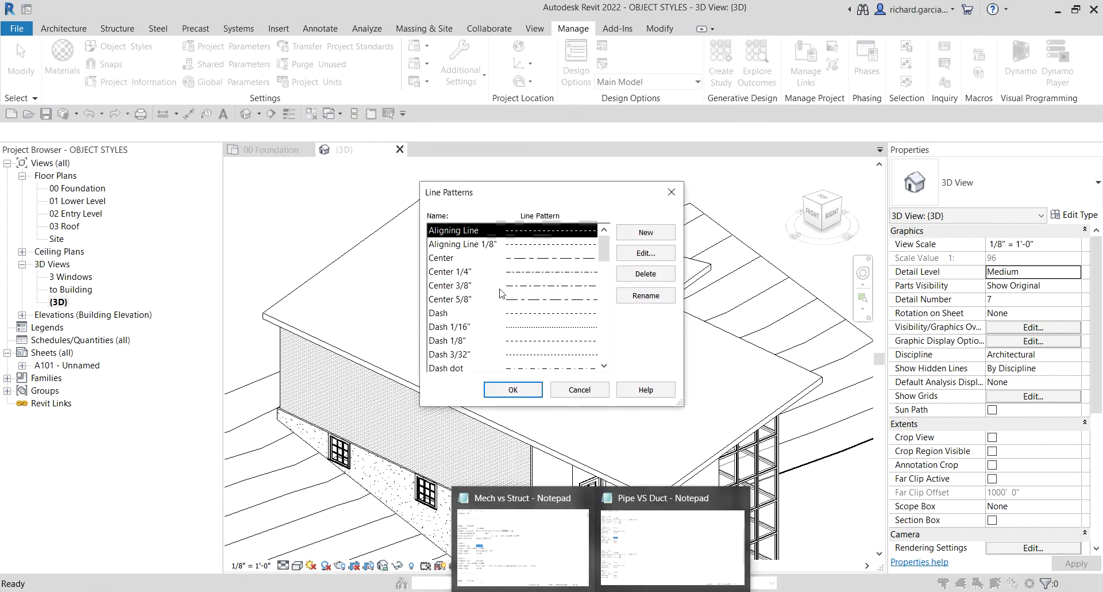
scroll(480, 271, "down", 7)
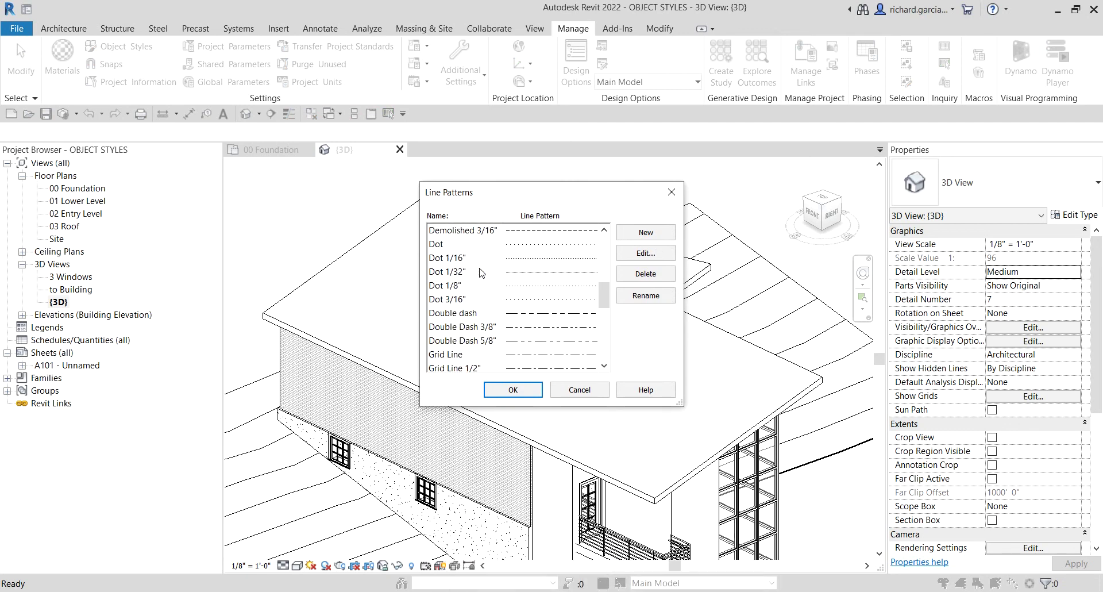
scroll(480, 271, "down", 7)
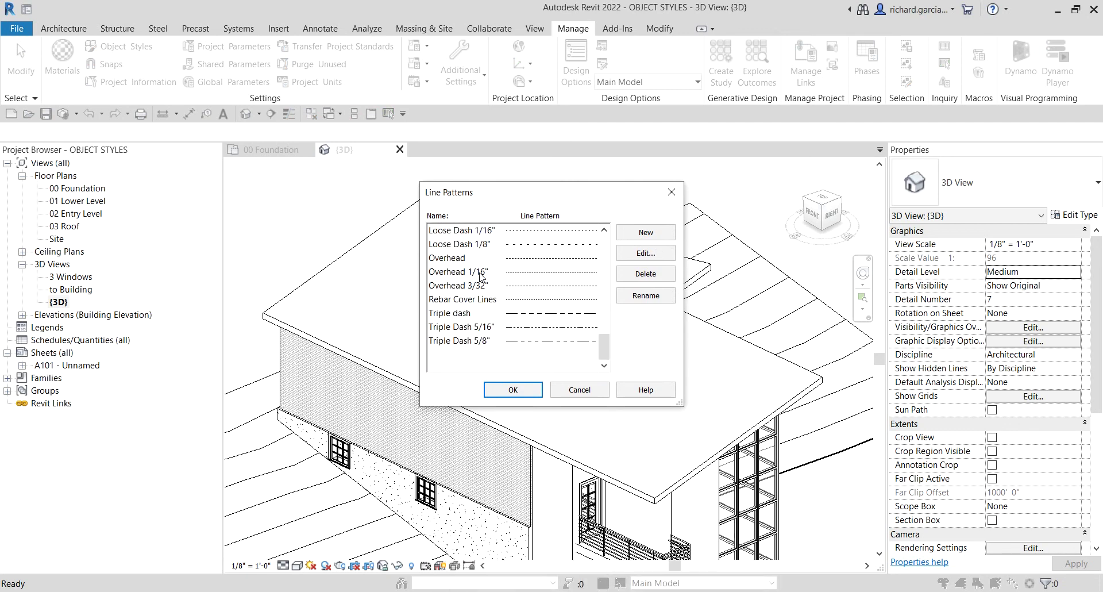
scroll(485, 332, "up", 14)
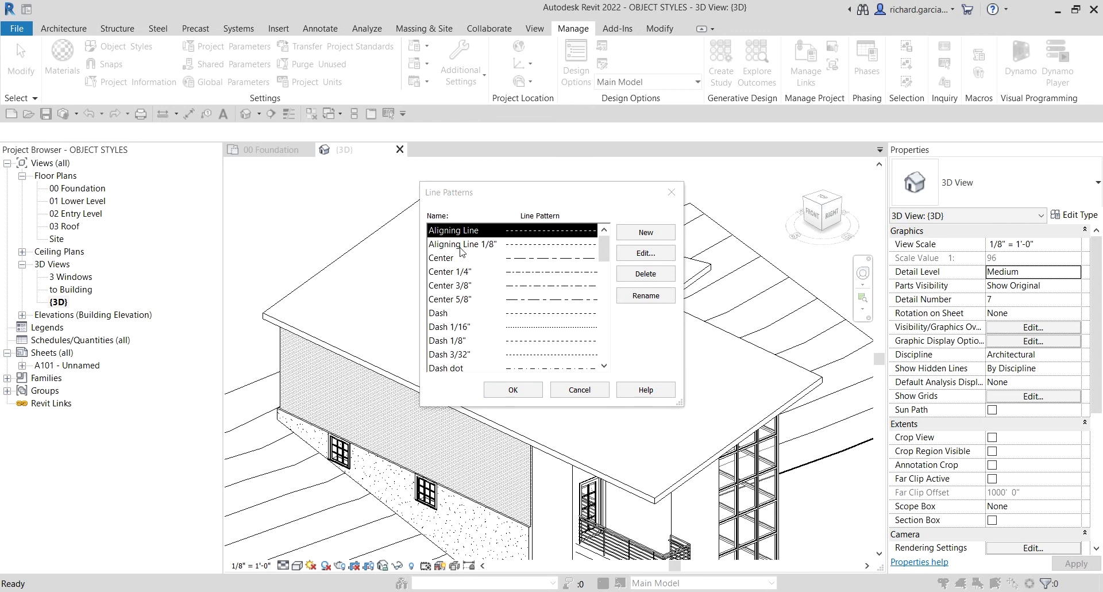
- Create a new line pattern named 'Roof Line'
left_click(646, 237)
left_click(646, 236)
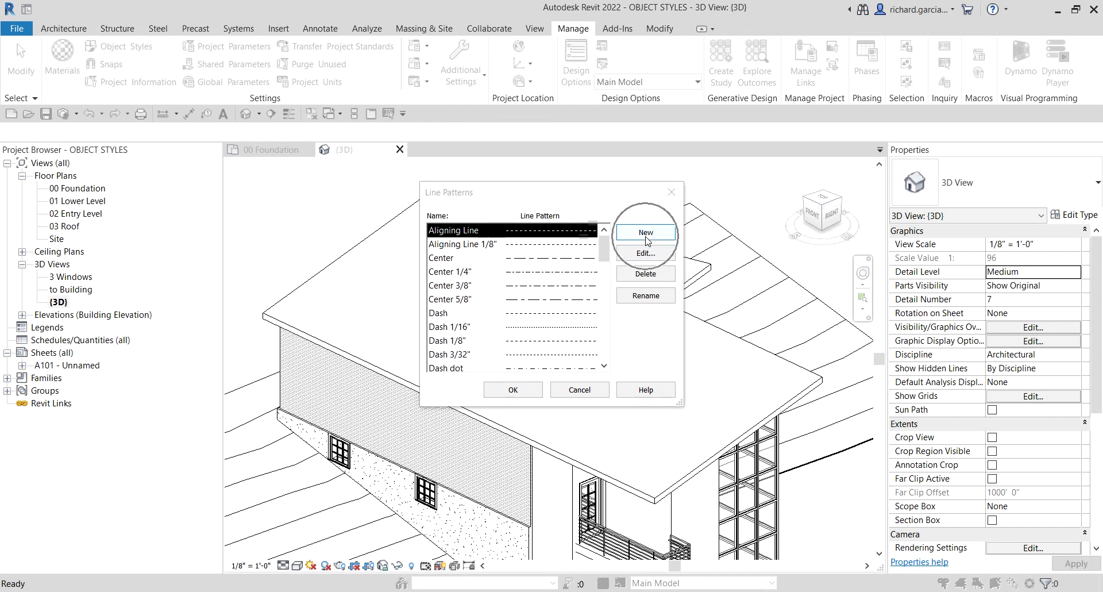
left_click(556, 235)
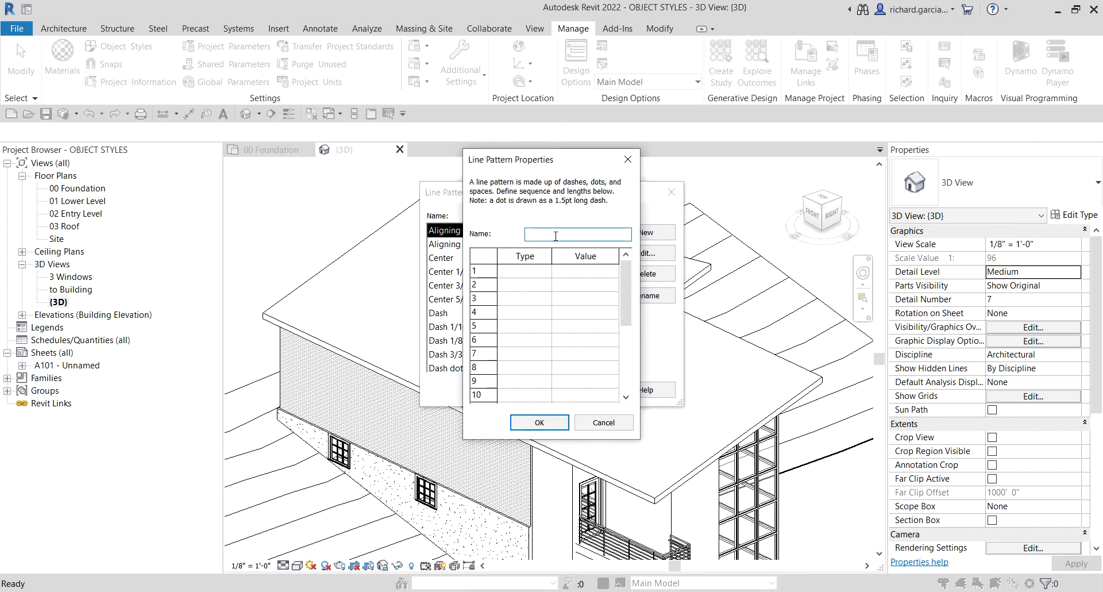
type("R")
key("BackSpace")
key("Caps_Lock")
type("Roof Line")
- Make the first Roof Line segment a 1/8" dash
left_click(522, 273)
left_click(527, 274)
left_click(528, 271)
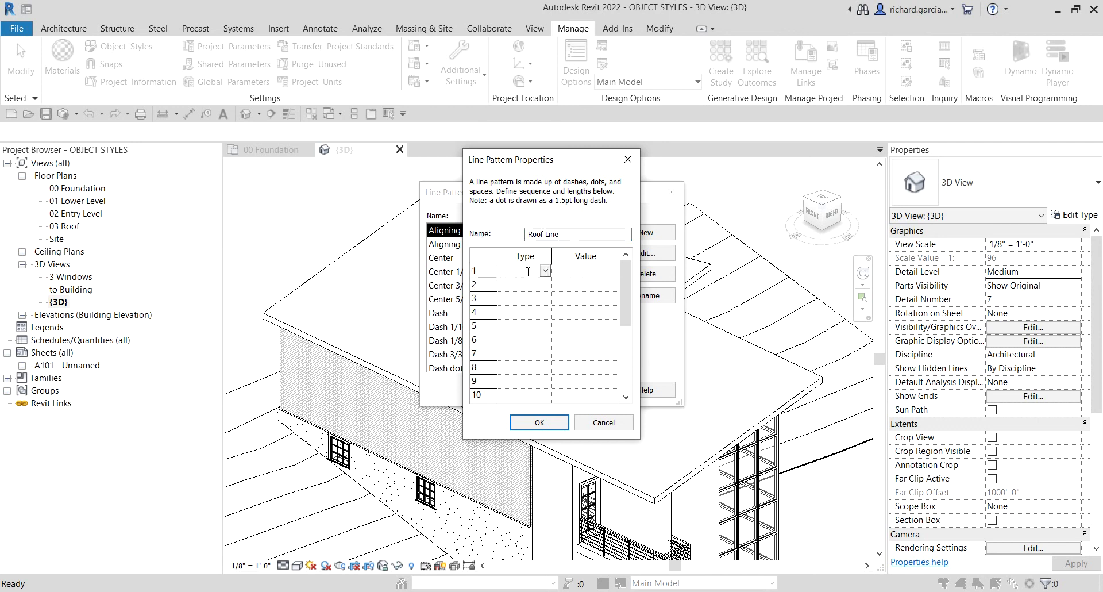
type("Dash")
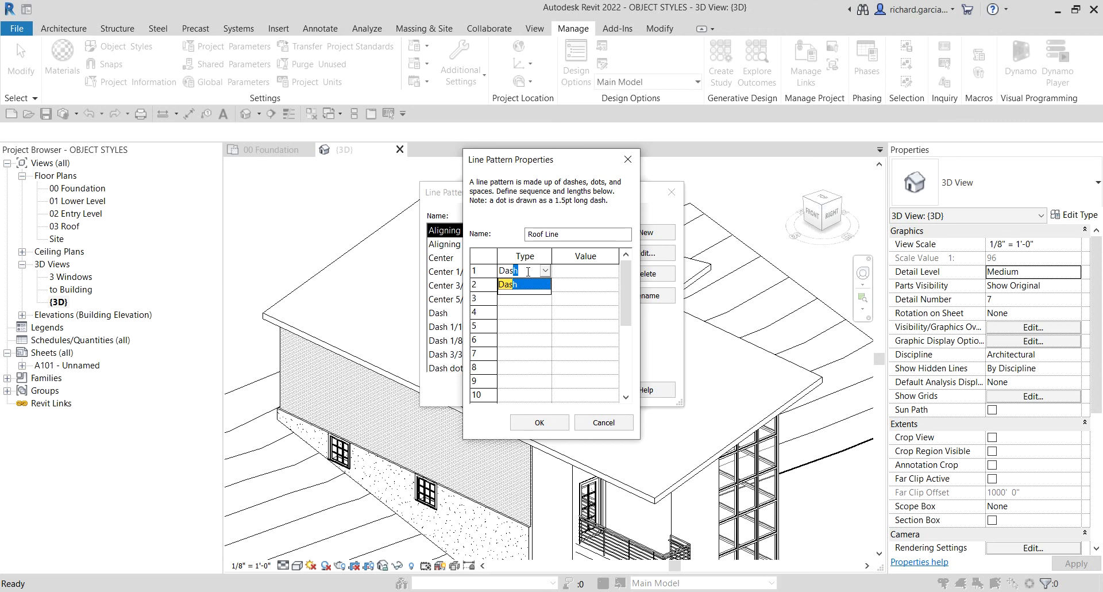
key("Return")
left_click(586, 270)
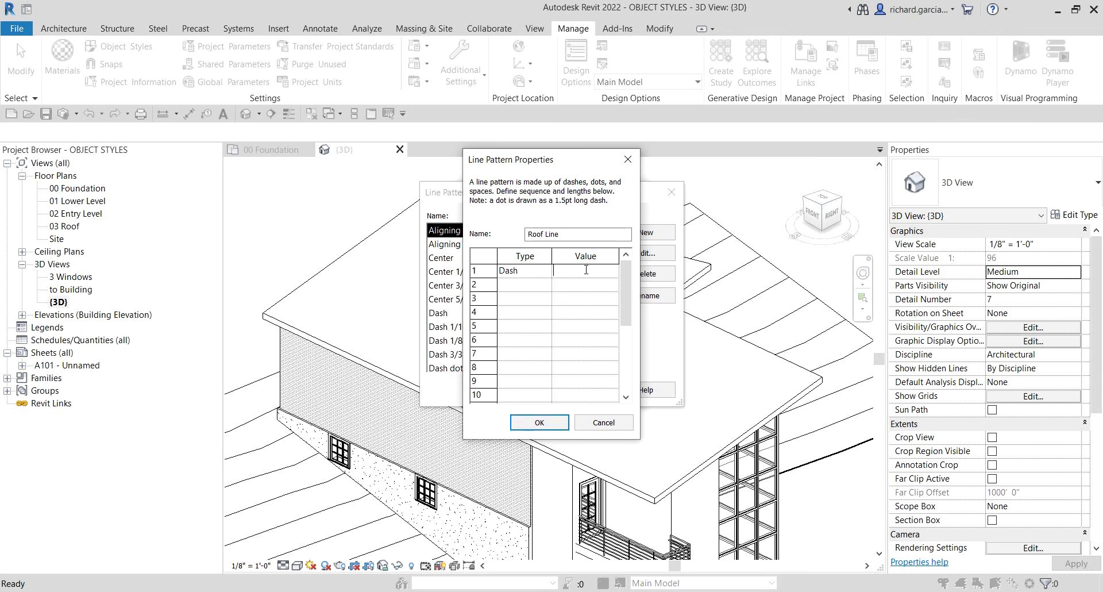
type("1/8")
left_click(521, 284)
- Add a 1/4" space and a dot as the second and third segments
left_click(505, 298)
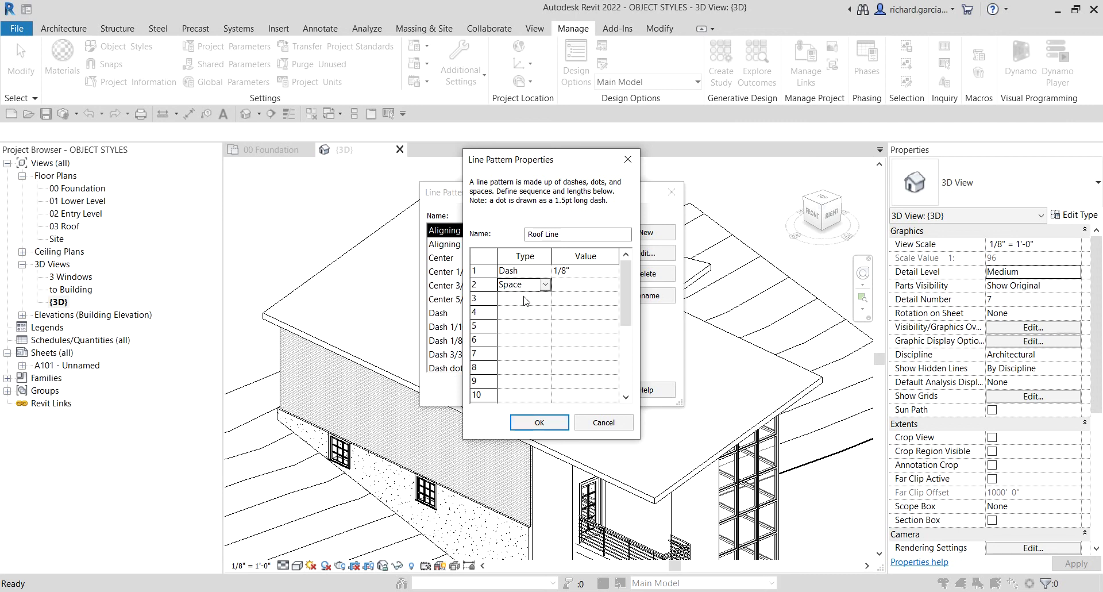
key("BackSpace")
left_click(574, 283)
type("1/4")
left_click(532, 303)
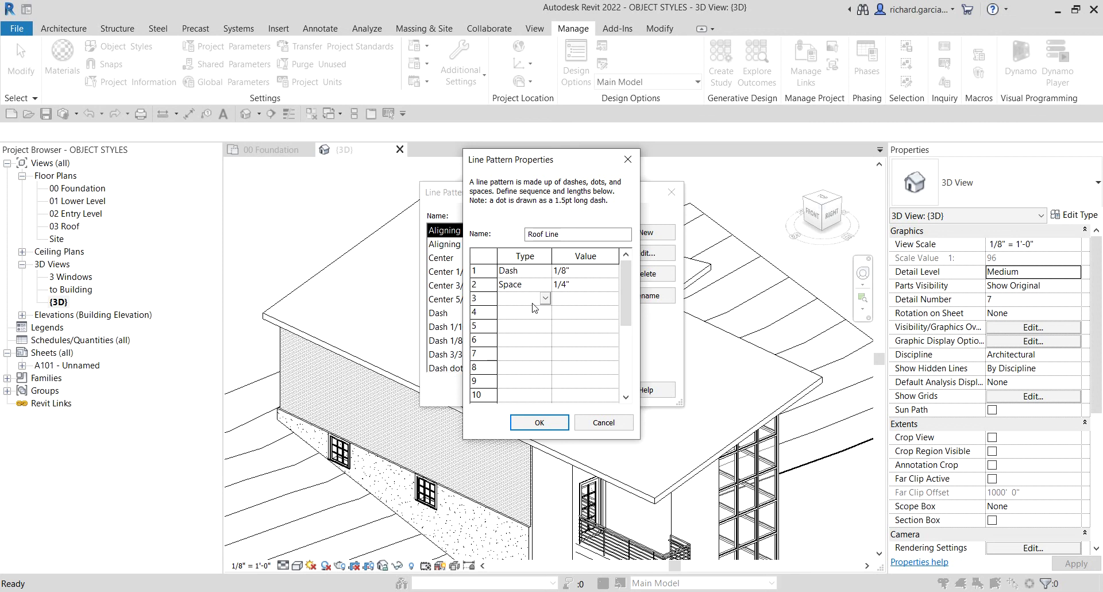
type("Dot")
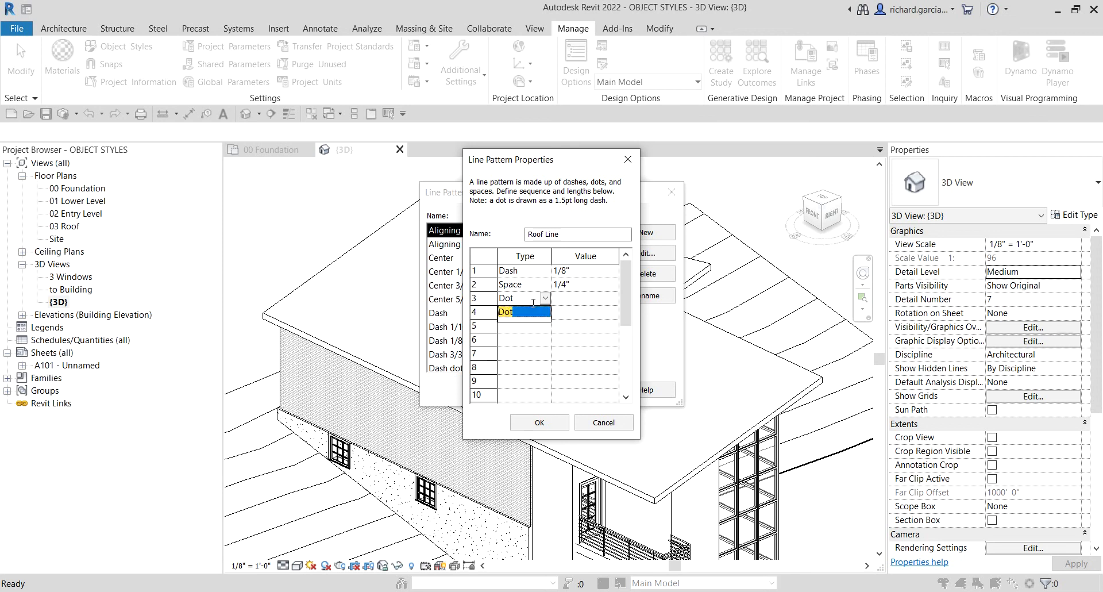
left_click(511, 316)
left_click(582, 308)
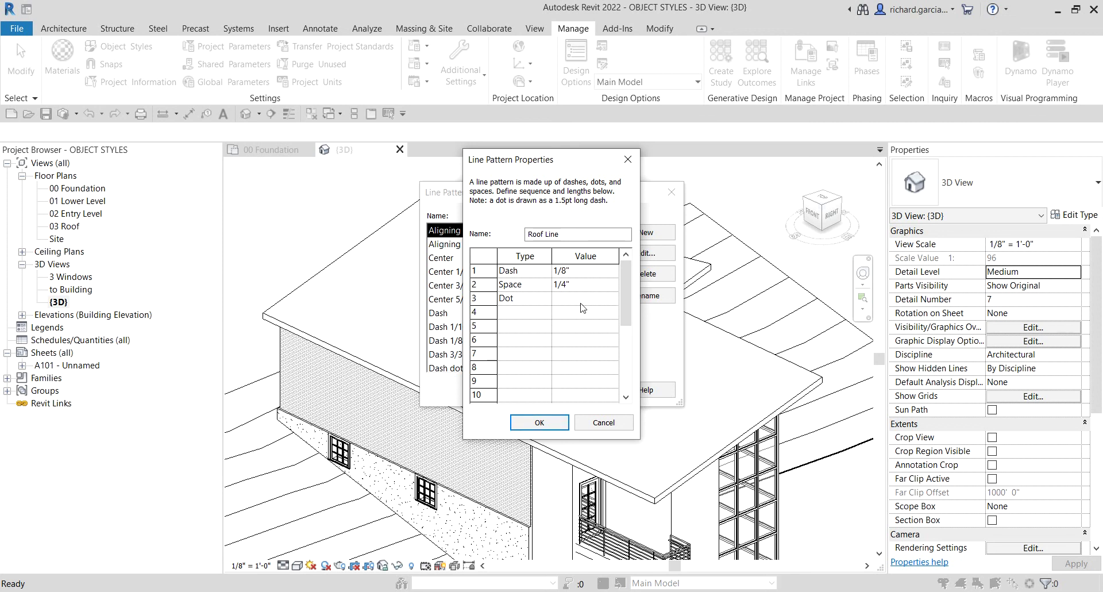
- Finish the pattern with a 1/4" space, a 1/4" dash and a 1/4" space
left_click(518, 313)
type("Space")
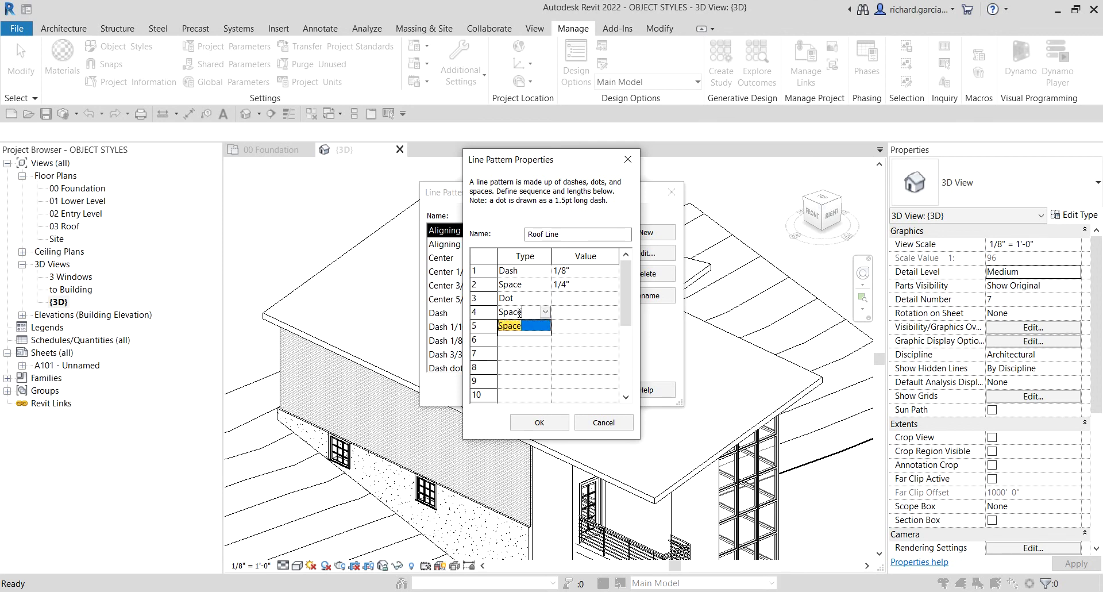
key("Return")
key("Tab")
type("1/4")
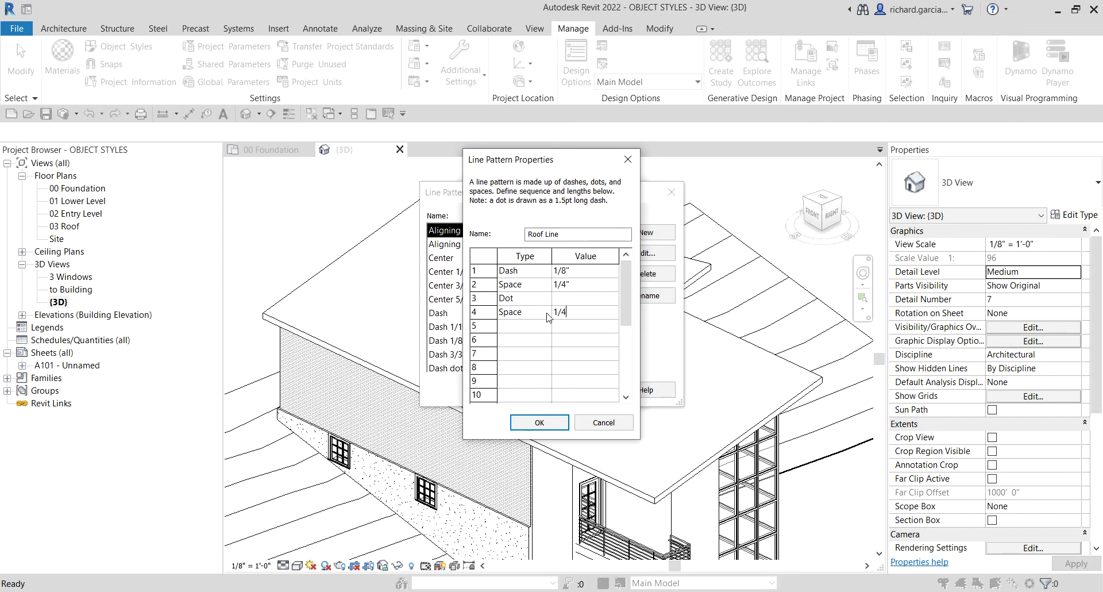
left_click(530, 325)
type("Das")
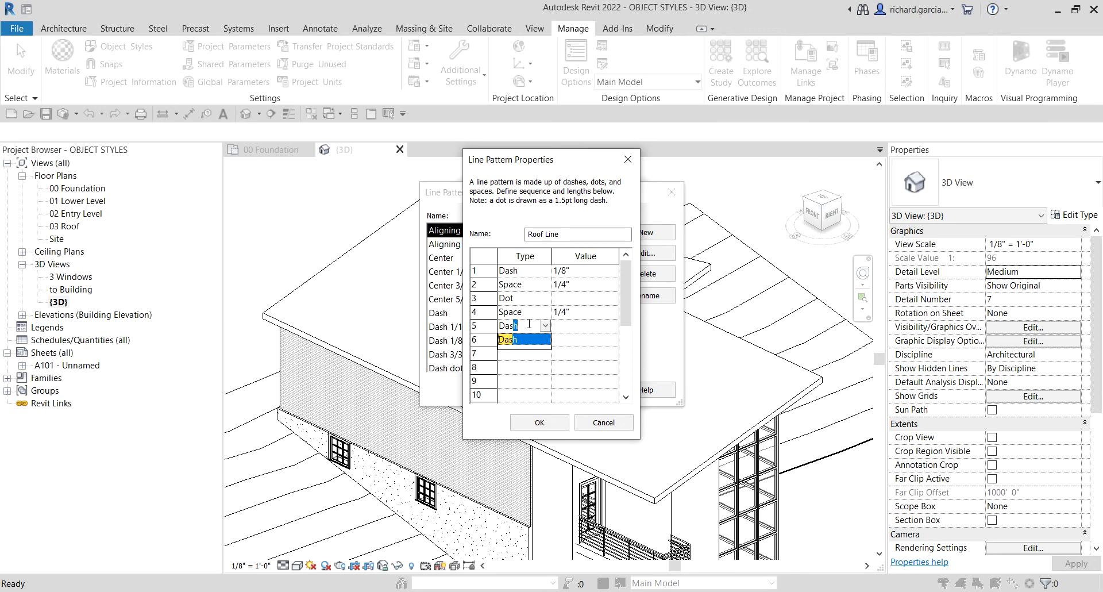
type("h")
key("Tab")
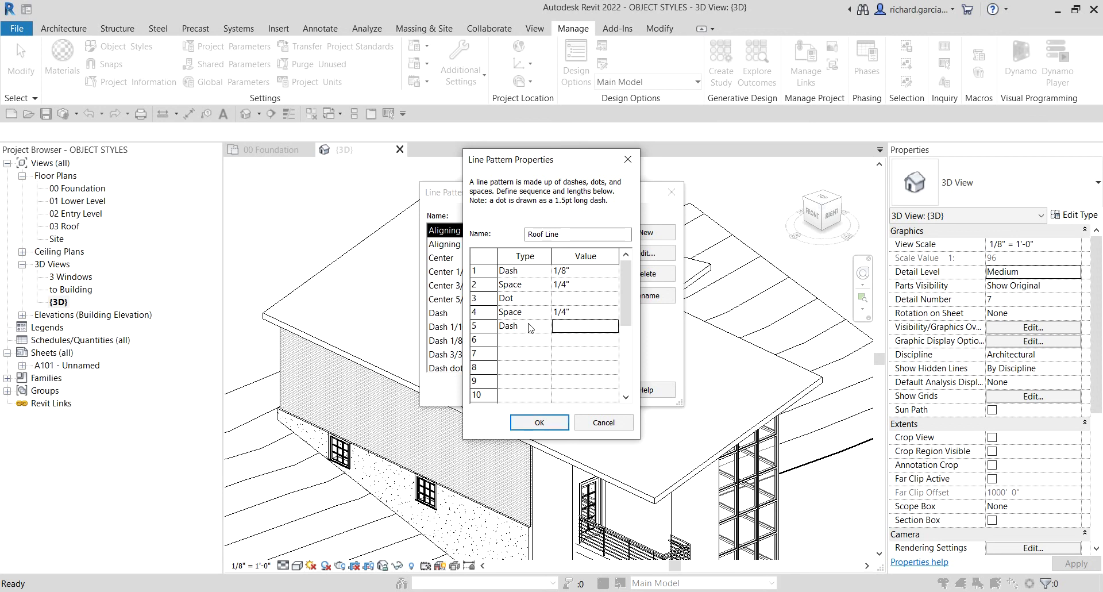
type("1/4")
left_click(523, 338)
type("Space")
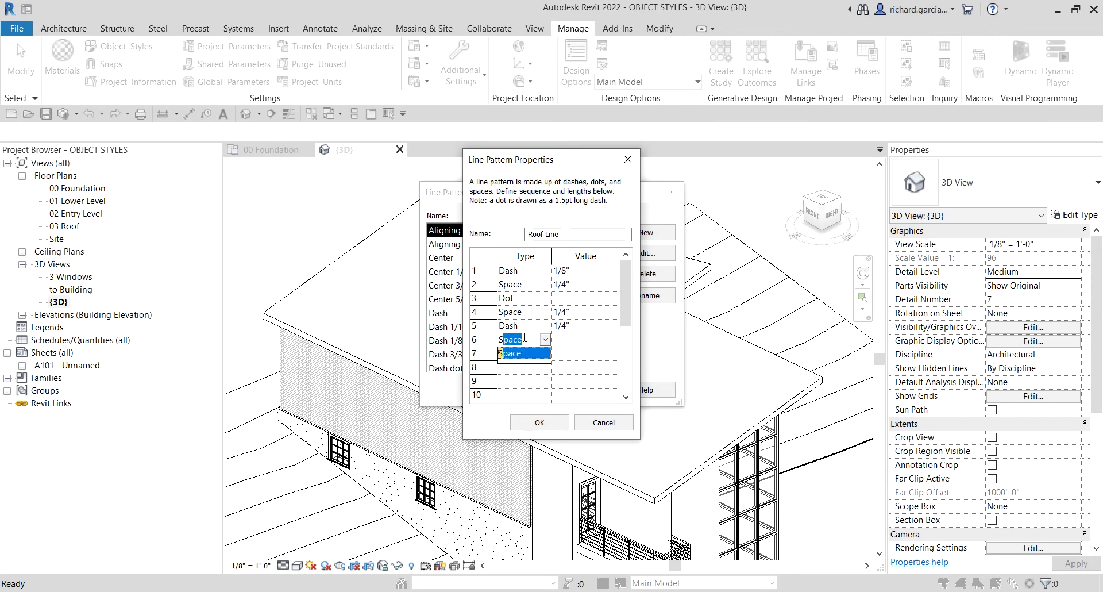
key("Tab")
left_click(574, 340)
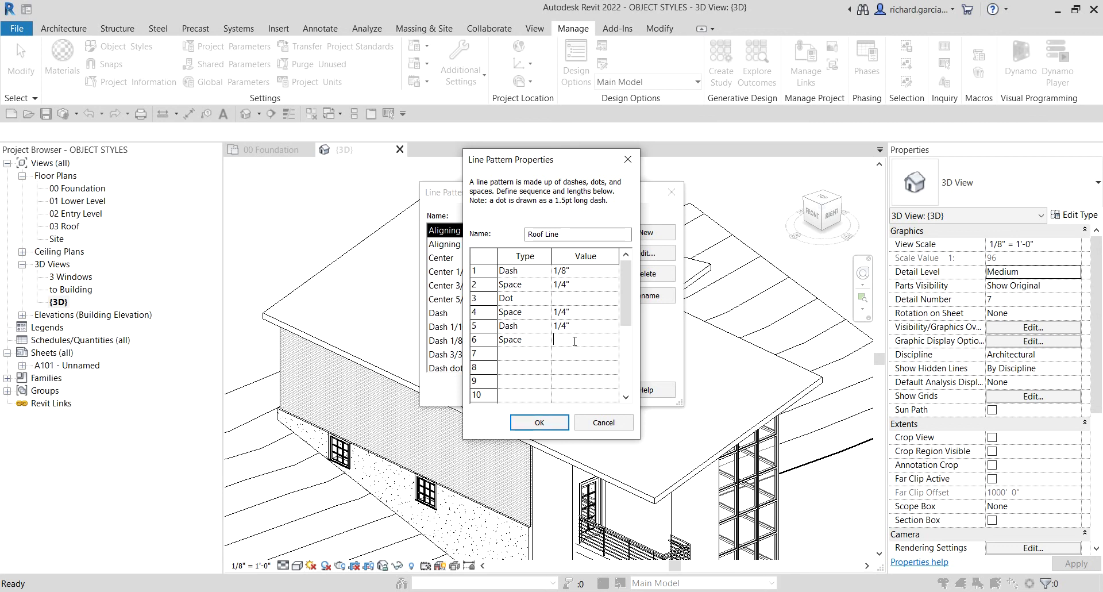
type("1/4")
- Accept the Roof Line pattern and close the Line Patterns dialog
left_click(539, 423)
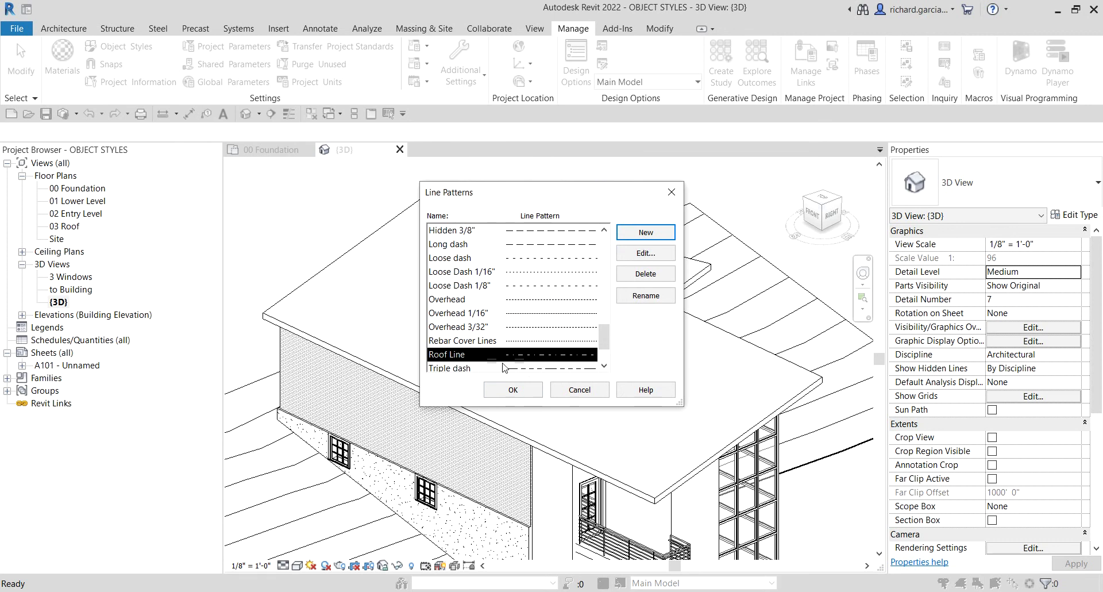
left_click(455, 356)
left_click(455, 356)
left_click(456, 357)
left_click(517, 394)
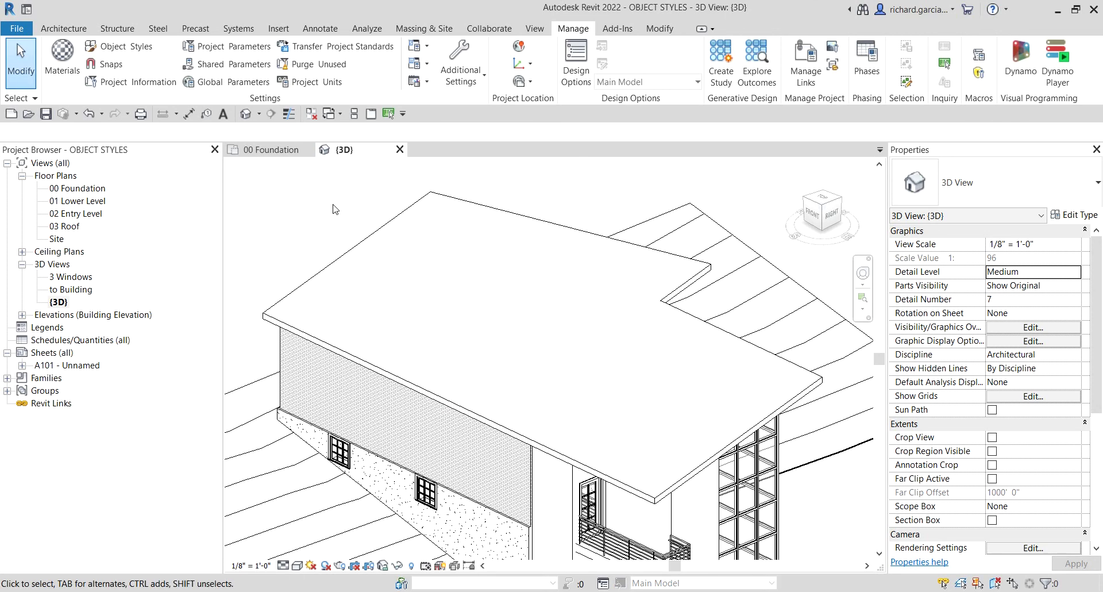
- Return to the {3D} view
left_click(371, 237)
left_click(570, 32)
left_click(134, 50)
- Open Object Styles from the 3D view's Visibility/Graphic Overrides (VV)
key("v")
key("v")
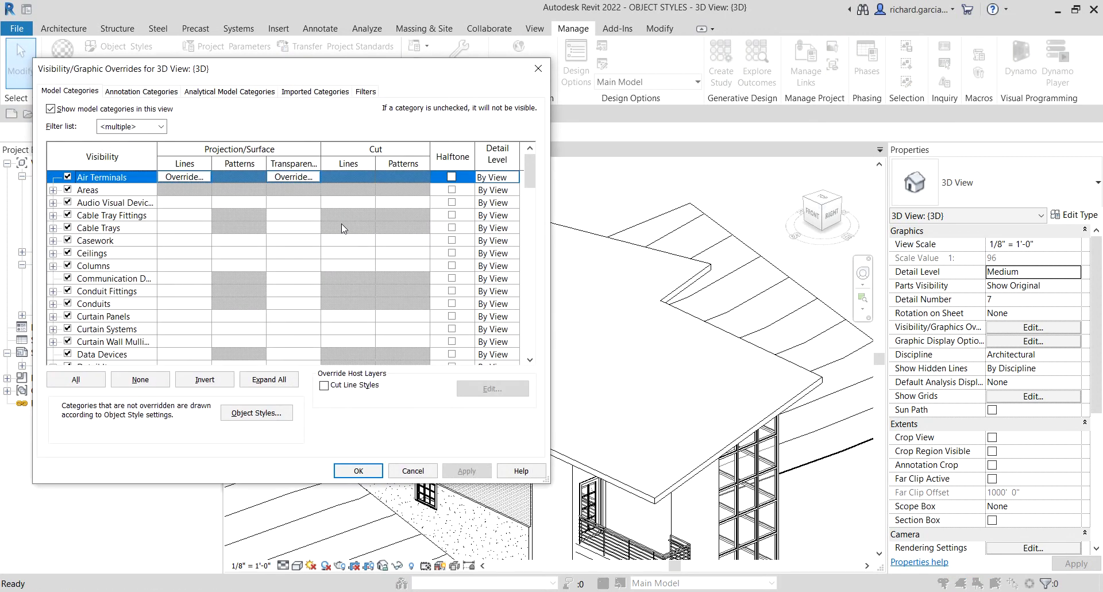
left_click_drag(286, 69, 513, 99)
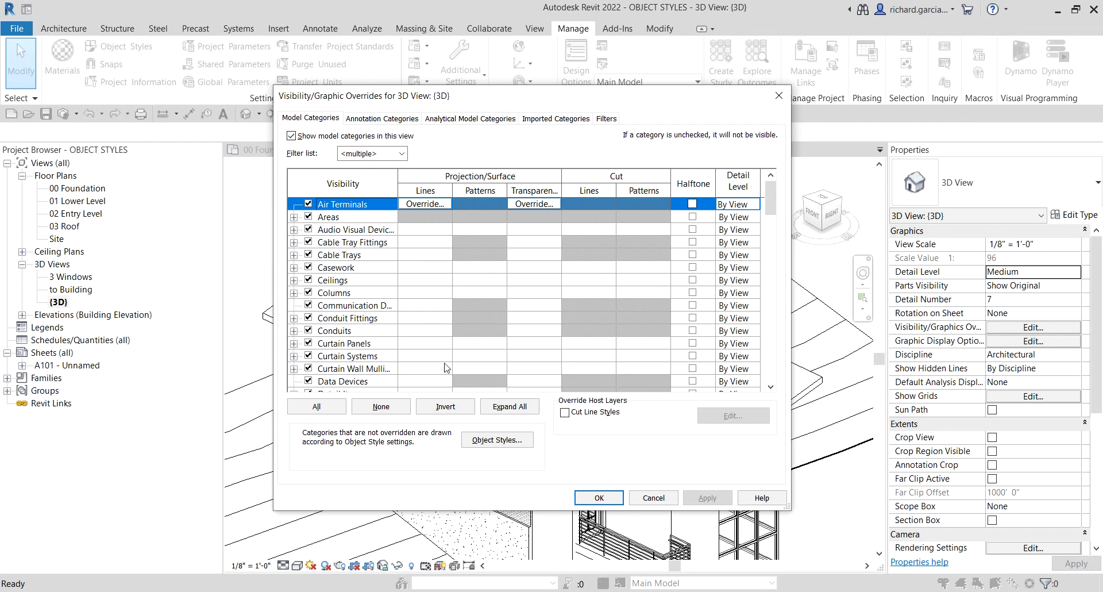
left_click(495, 440)
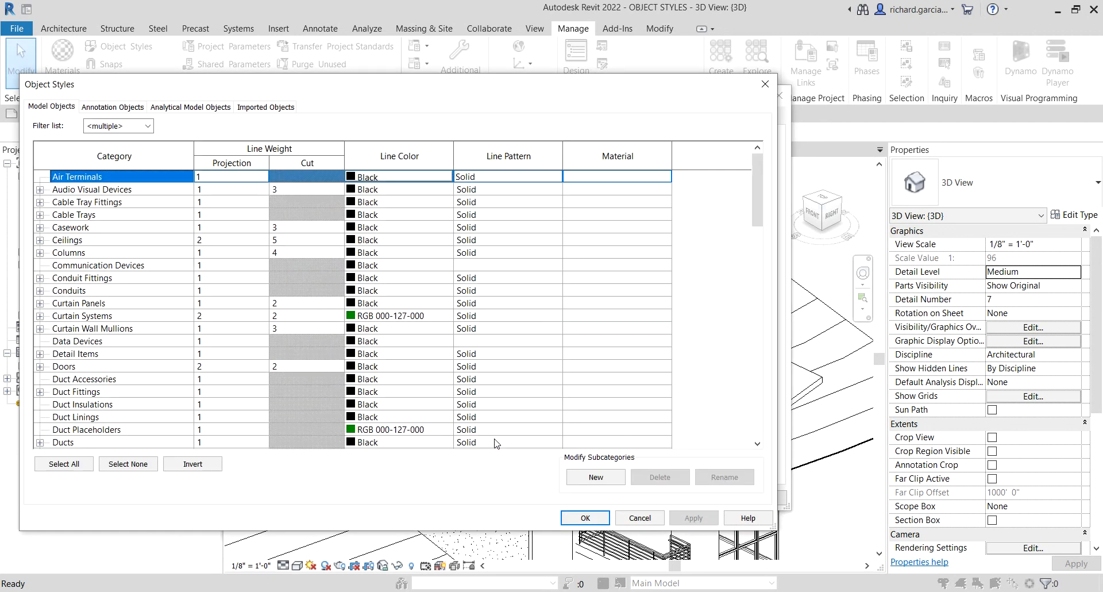
left_click_drag(217, 86, 348, 76)
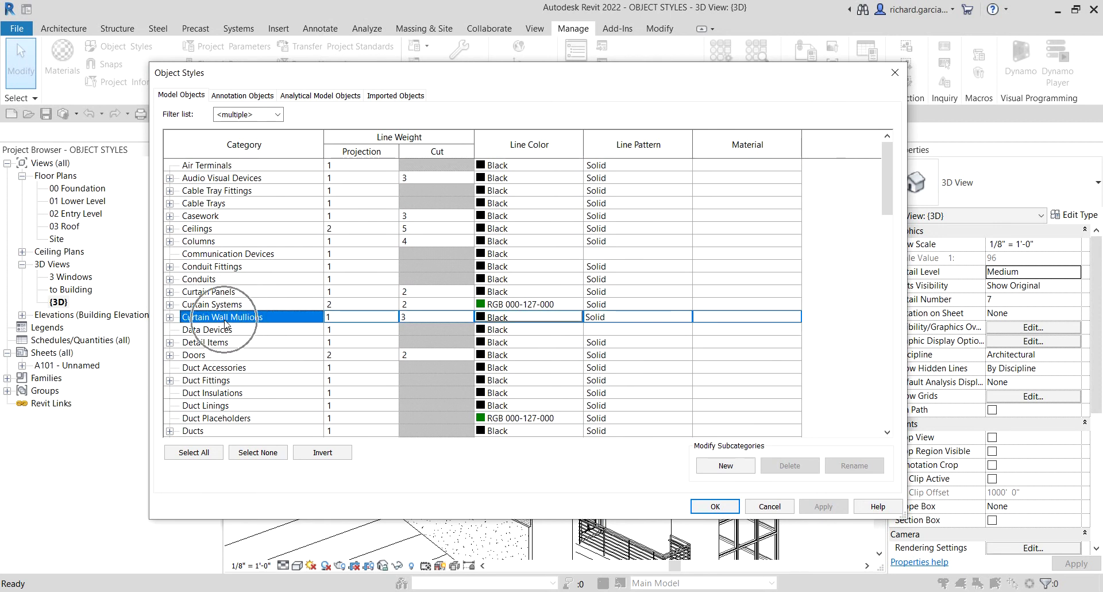
- Set the Roofs category's line colour to Red
key("r")
scroll(228, 322, "down", 1)
scroll(228, 322, "down", 1)
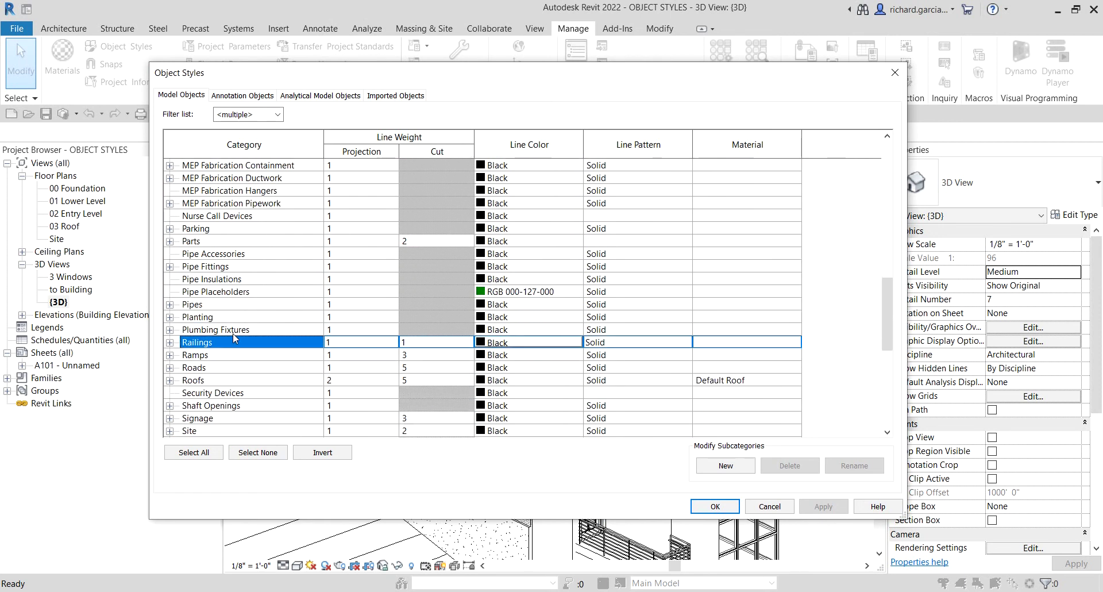
left_click(212, 383)
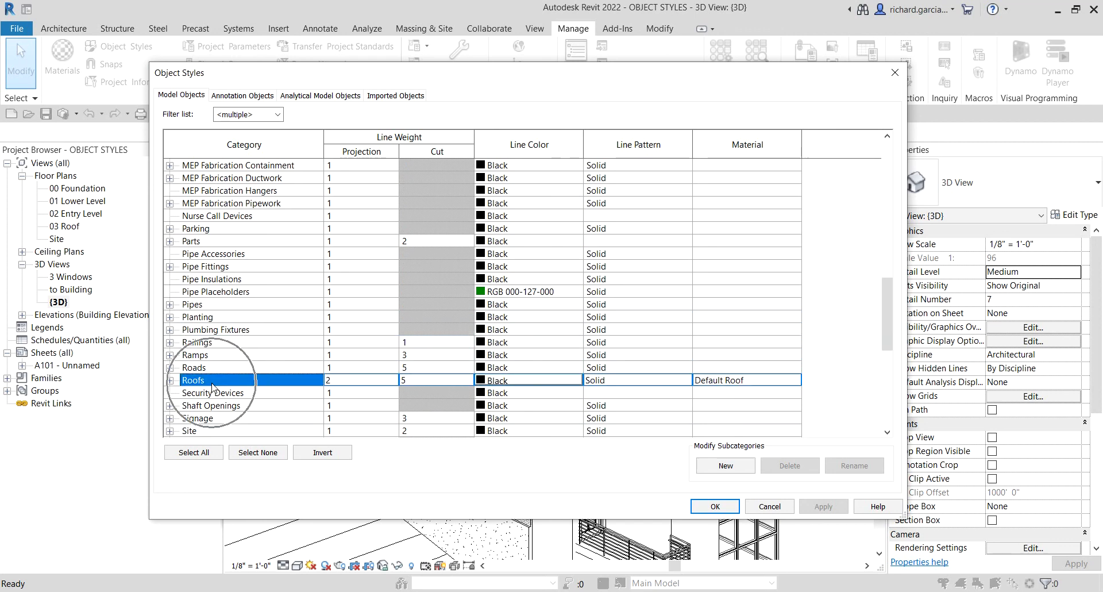
left_click(212, 383)
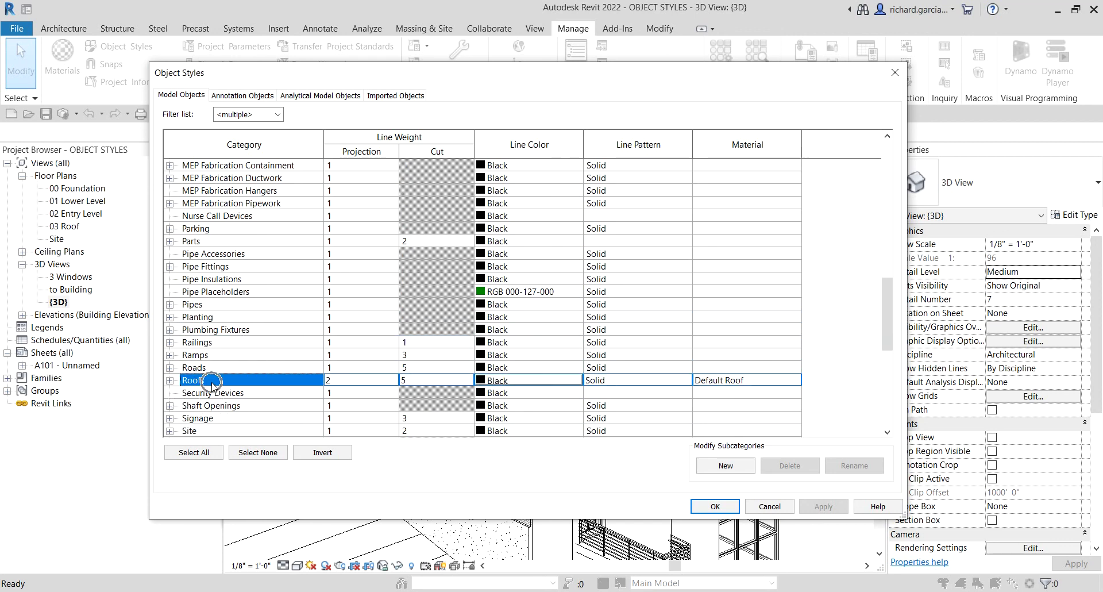
left_click(524, 383)
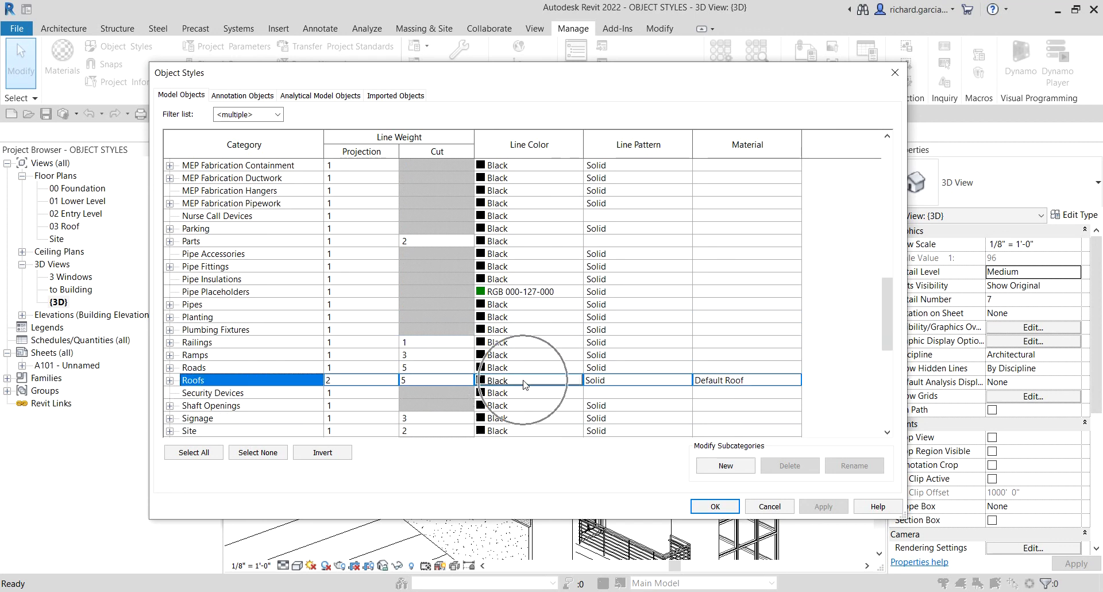
left_click(524, 382)
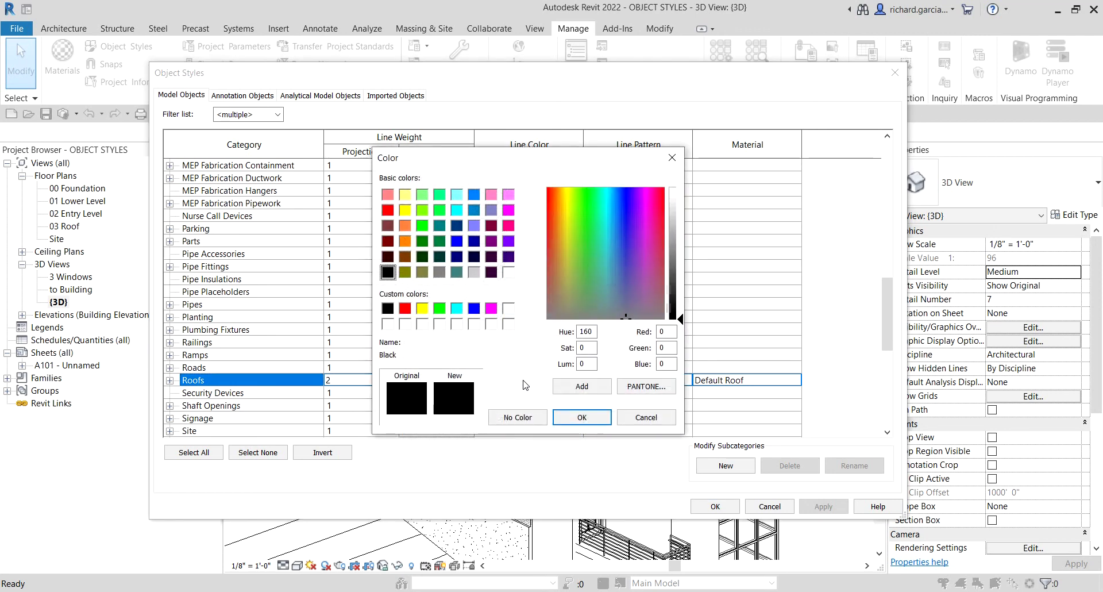
left_click(405, 308)
left_click(406, 309)
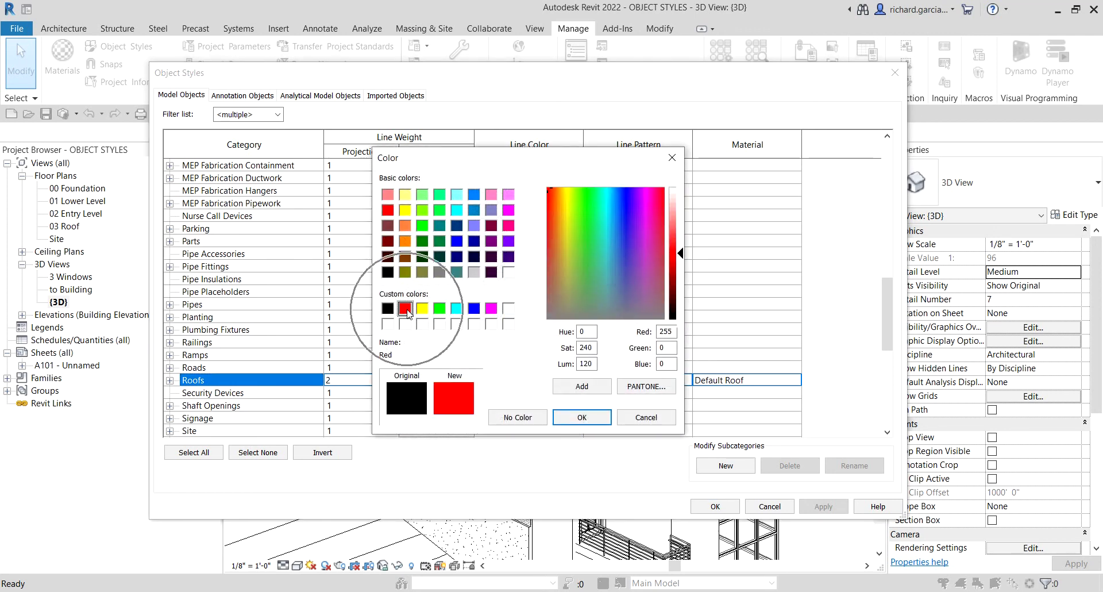
left_click(406, 308)
left_click(601, 418)
- Give Roofs the Roof Line pattern and apply changes in both dialogs
left_click(640, 382)
left_click(639, 382)
left_click(642, 386)
left_click(685, 380)
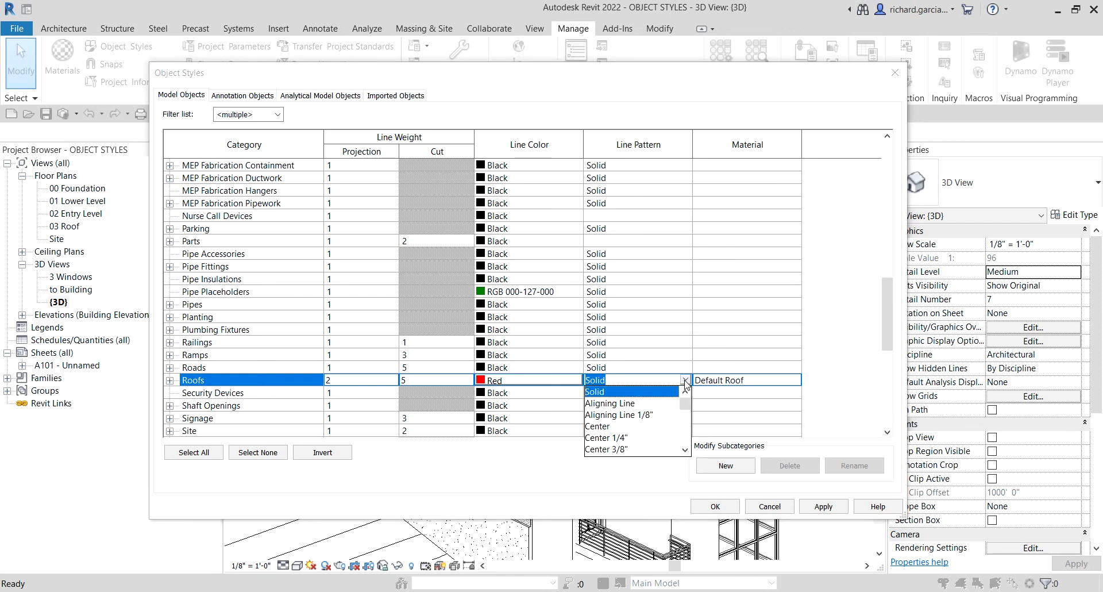
scroll(685, 388, "down", 4)
scroll(673, 407, "down", 4)
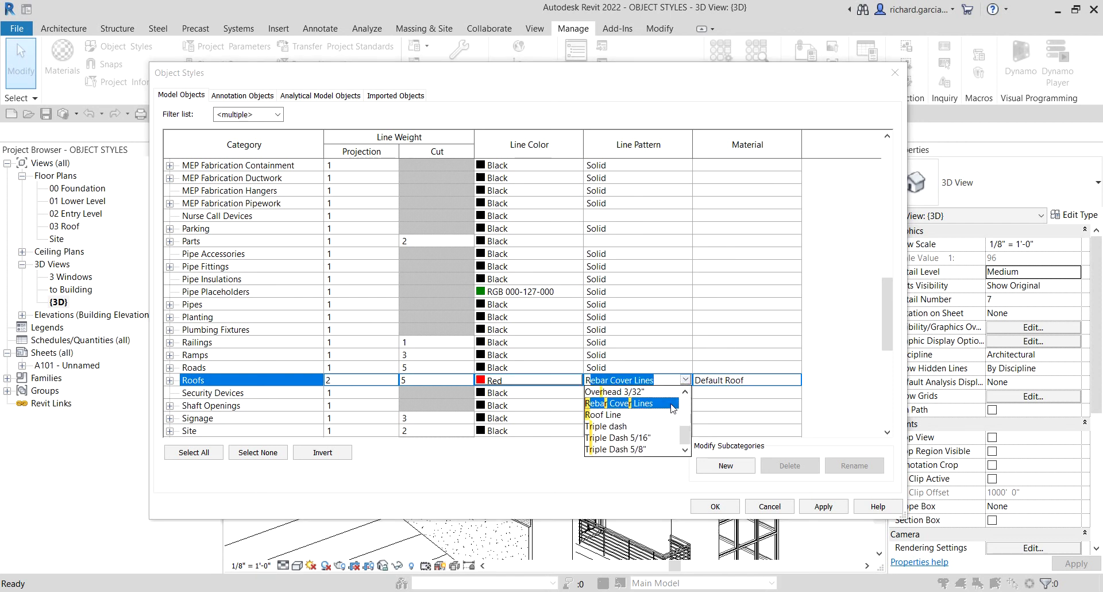
left_click(603, 415)
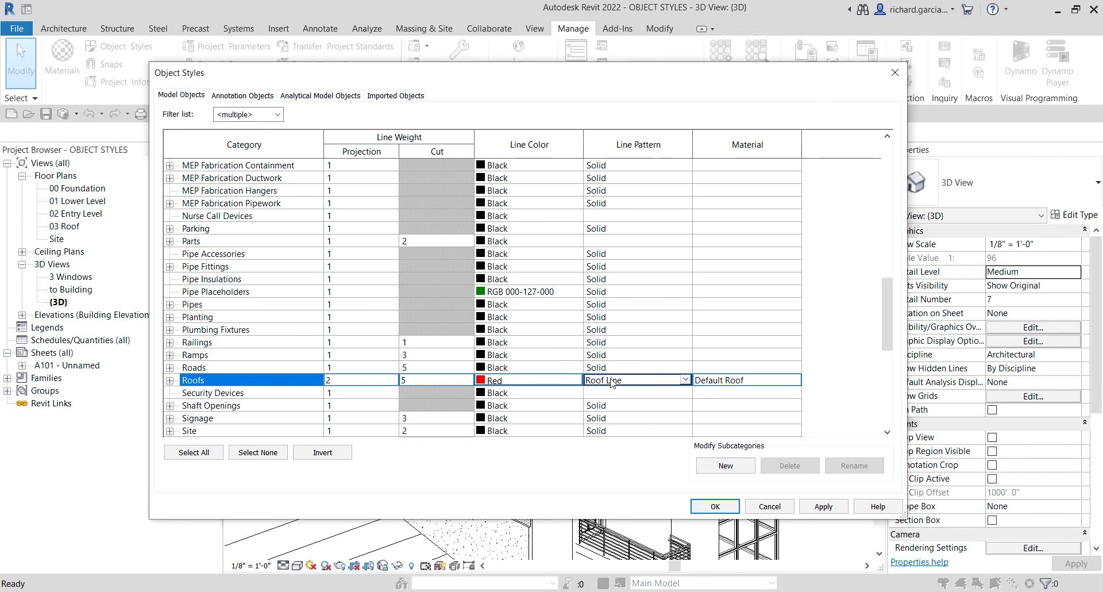
left_click(611, 379)
left_click(612, 379)
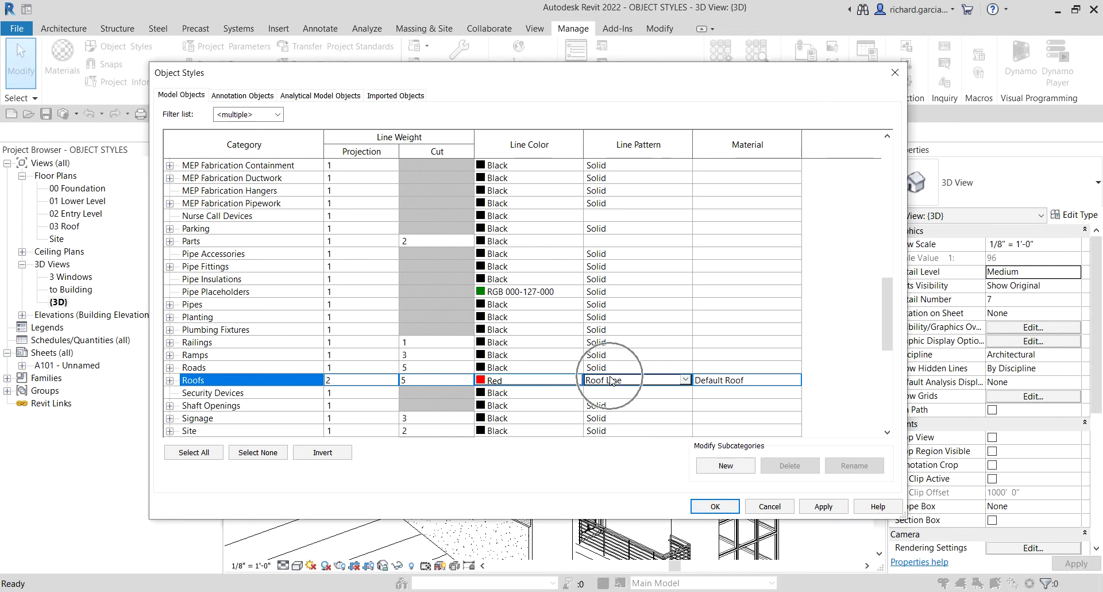
left_click(712, 506)
left_click(598, 503)
scroll(562, 396, "up", 3)
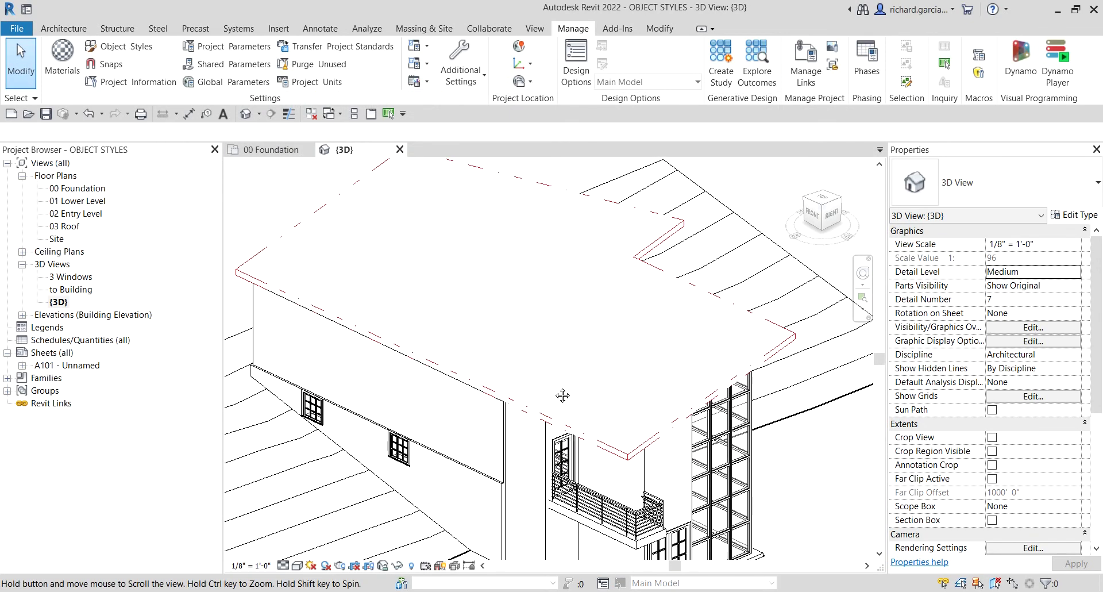
scroll(563, 395, "down", 3)
mouse_move(562, 396)
middle_mouse_down("shift")
mouse_move(589, 360)
mouse_move(534, 334)
mouse_move(532, 361)
middle_mouse_up("shift")
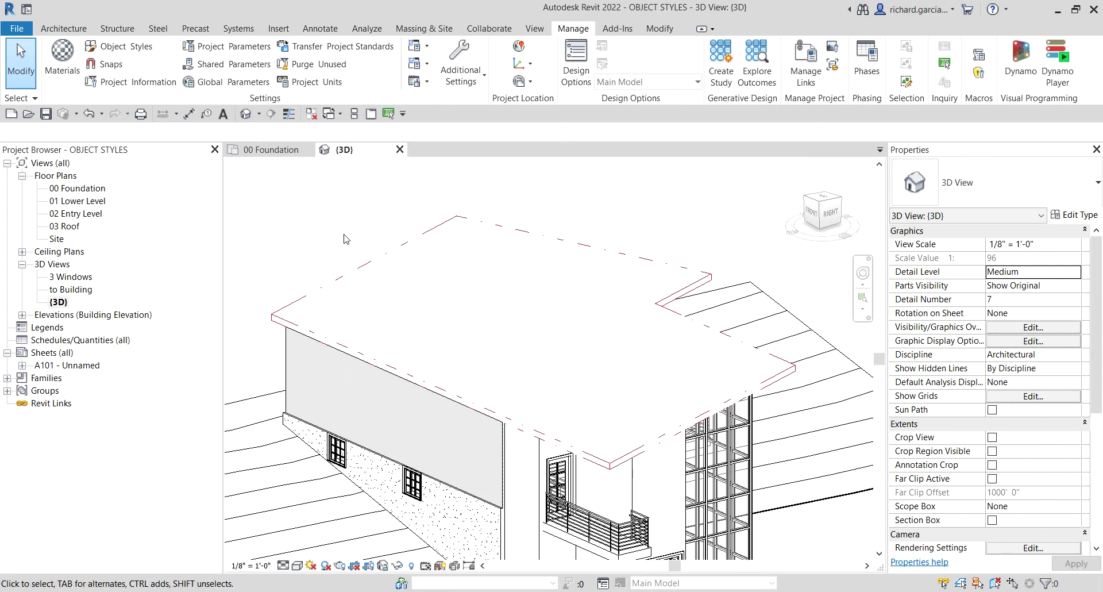
left_click(124, 48)
left_click(276, 100)
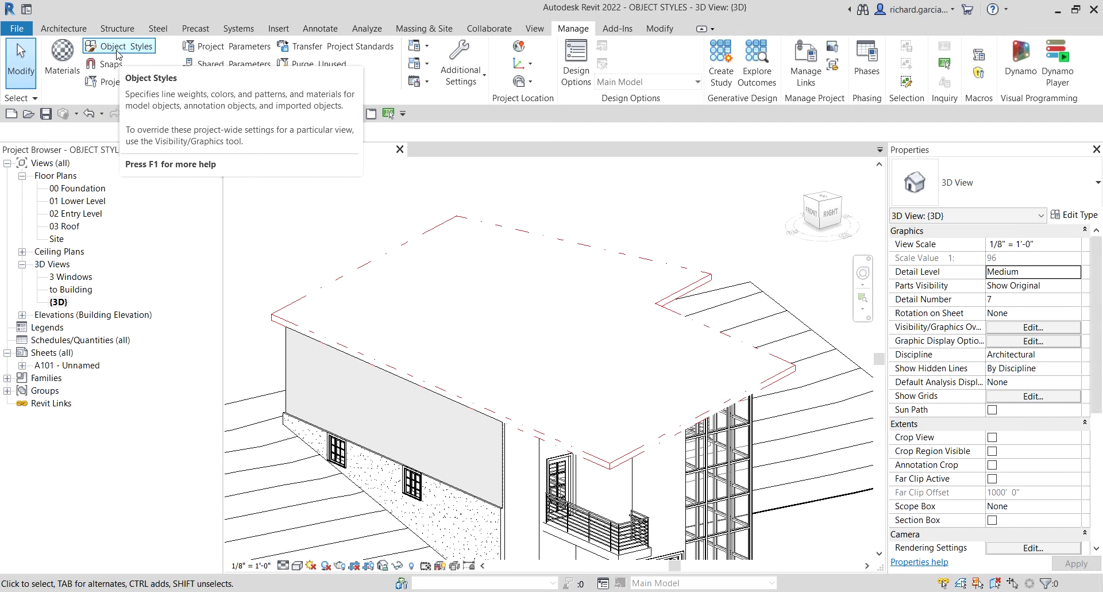
left_click(1017, 329)
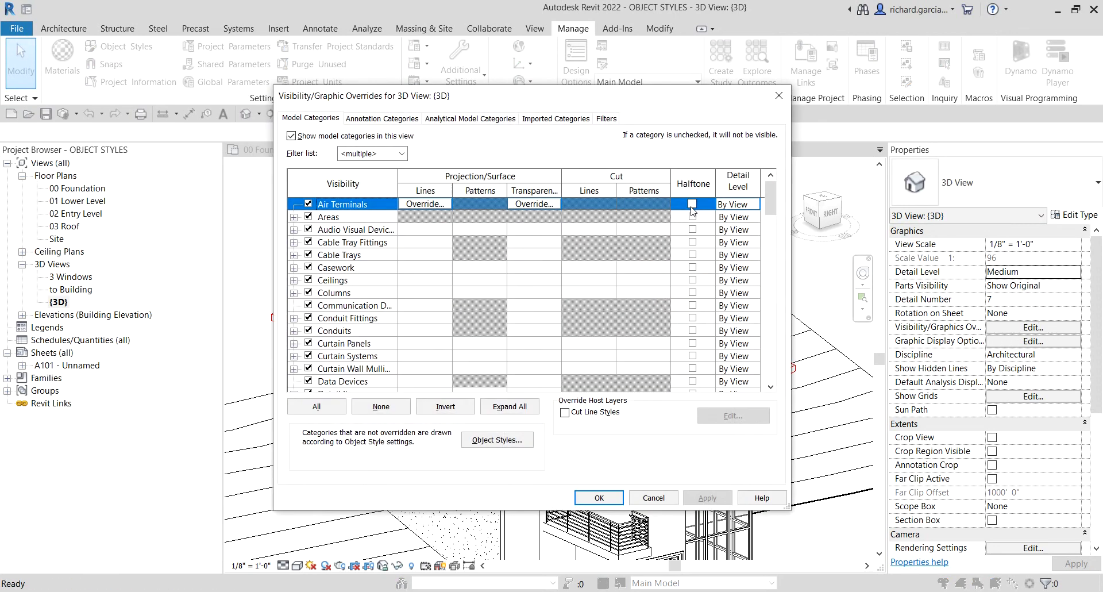
left_click(383, 293)
key("r")
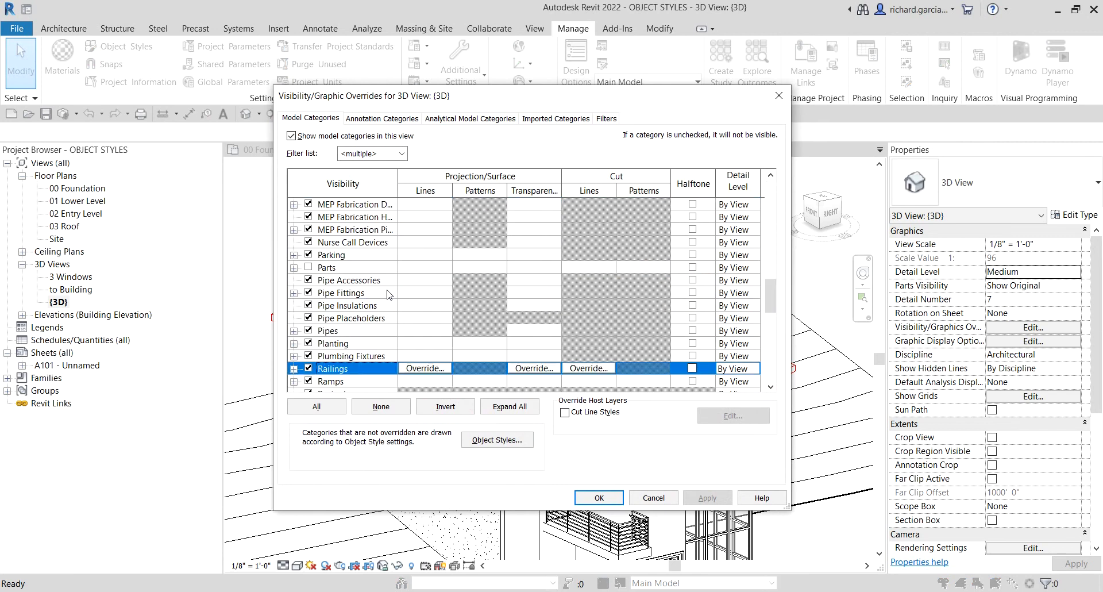
scroll(388, 294, "down", 2)
left_click(363, 345)
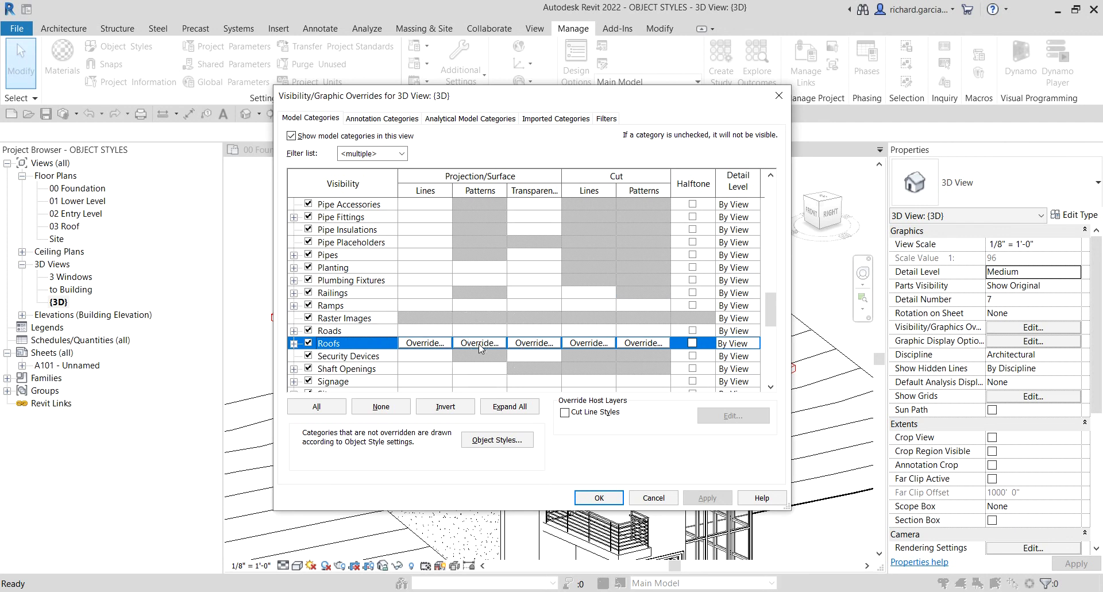
left_click(425, 343)
left_click(653, 497)
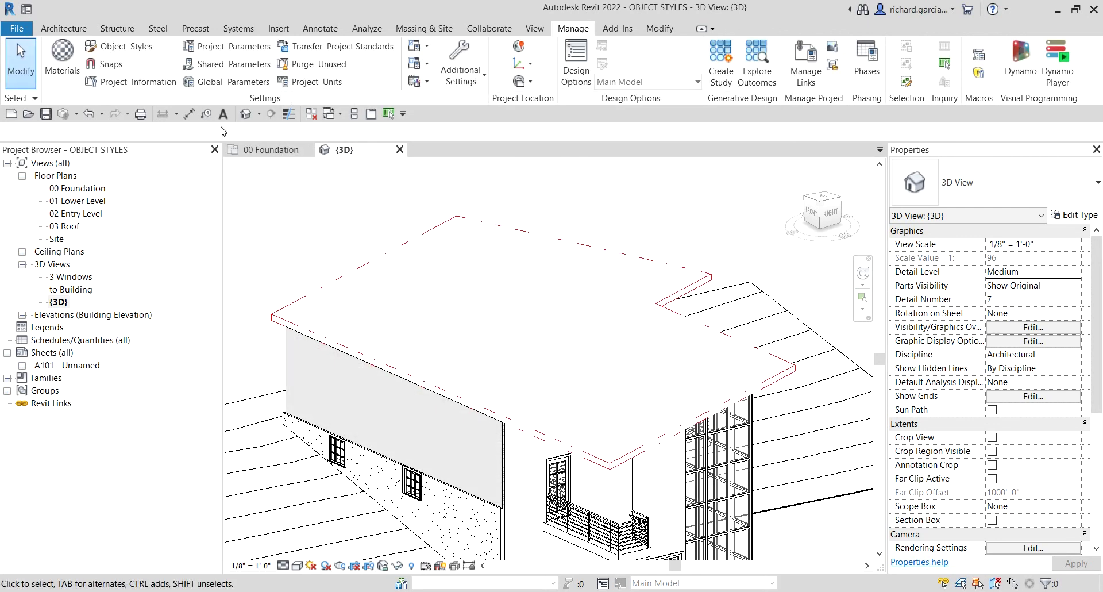
- Open the 03 Roof floor plan from the Project Browser
left_click(134, 50)
double_click(72, 228)
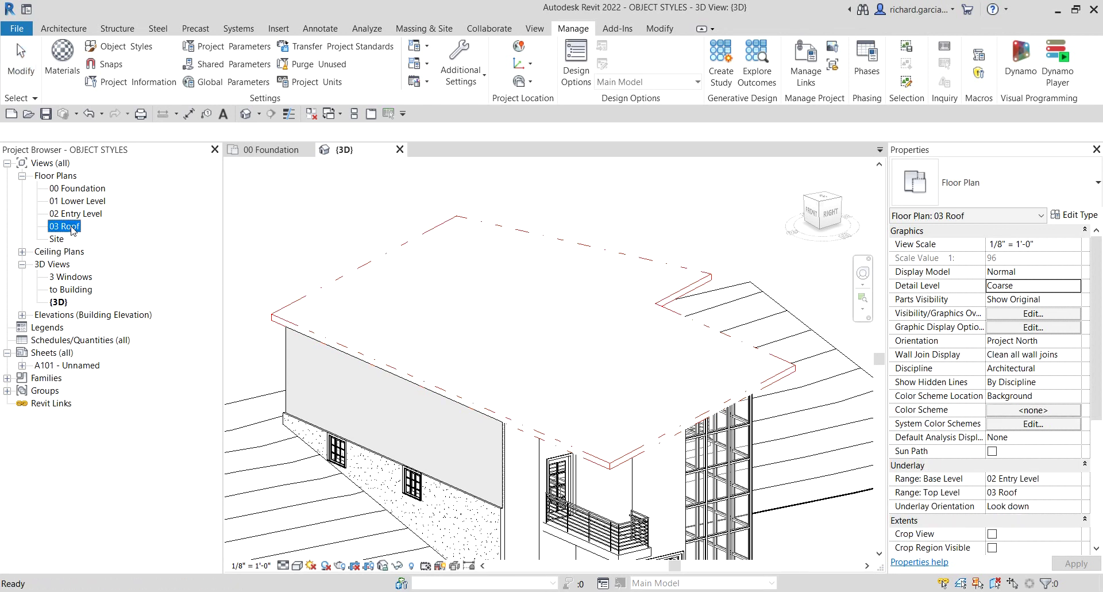
scroll(548, 288, "up", 4)
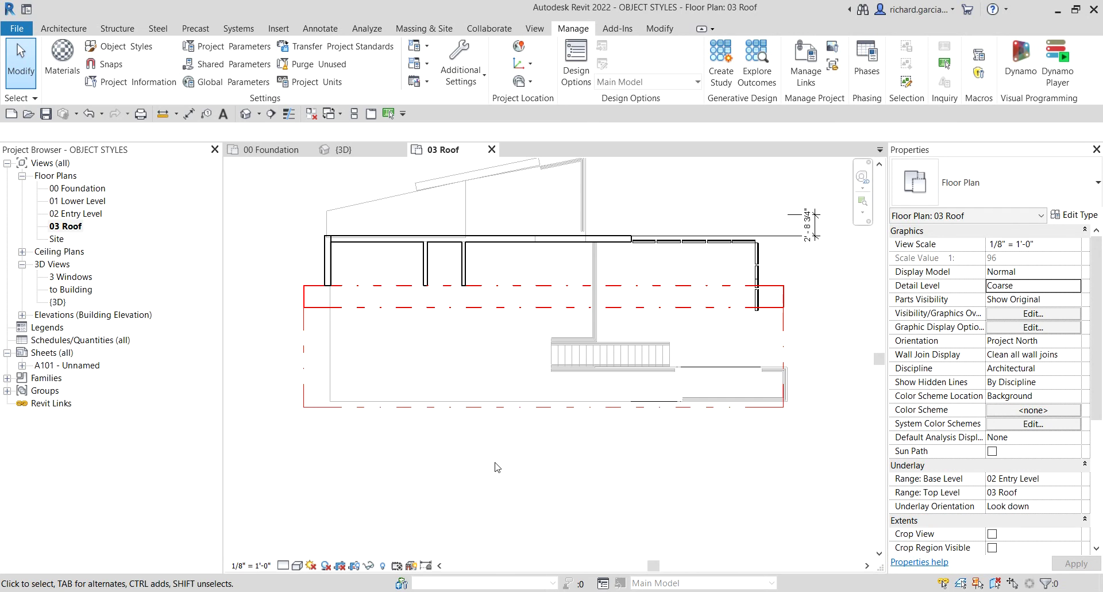
- In the 03 Roof plan's overrides, give Roofs projection lines the Hidden pattern
key("v")
key("v")
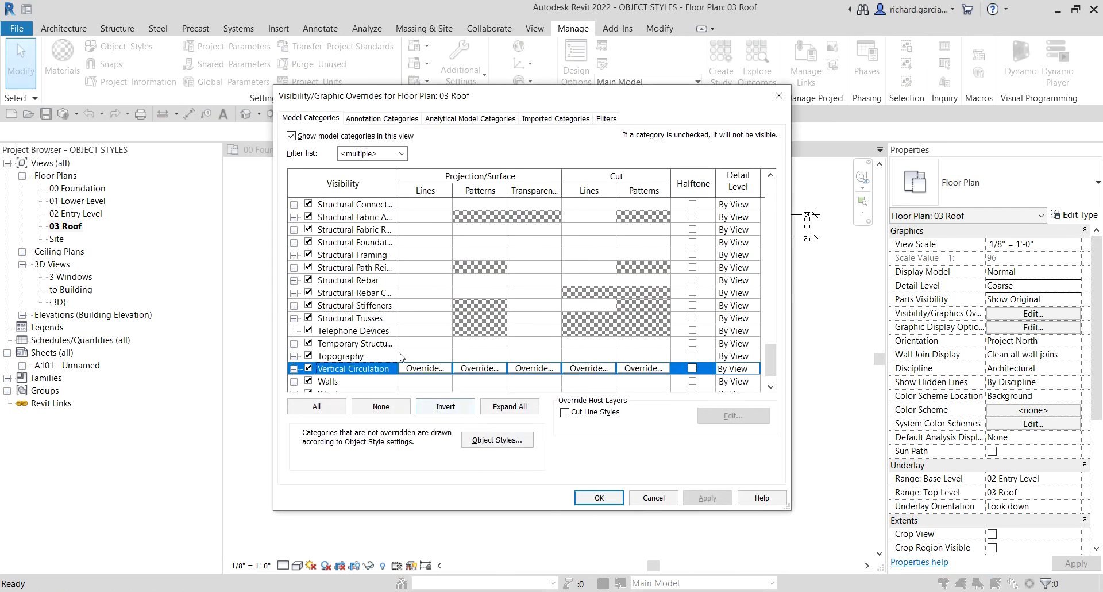
scroll(363, 329, "down", 1)
scroll(361, 329, "up", 7)
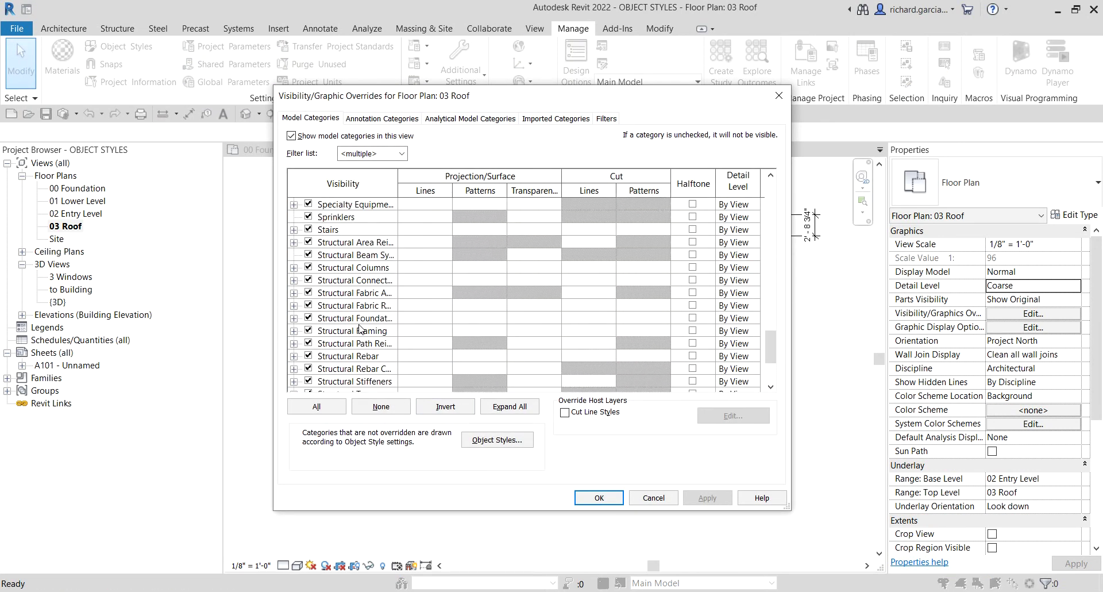
left_click(345, 255)
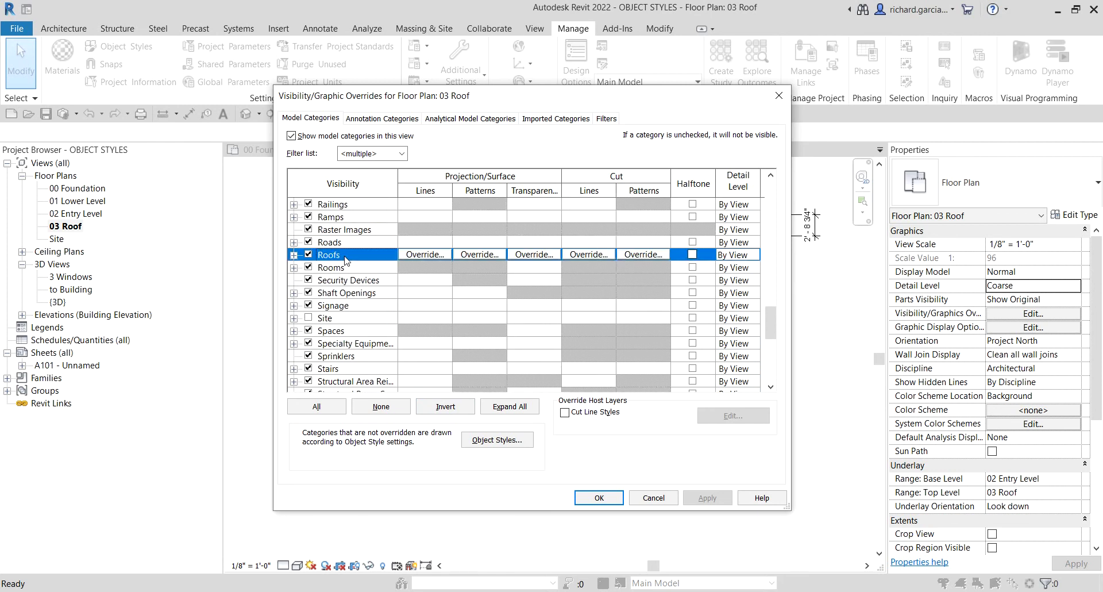
left_click(423, 256)
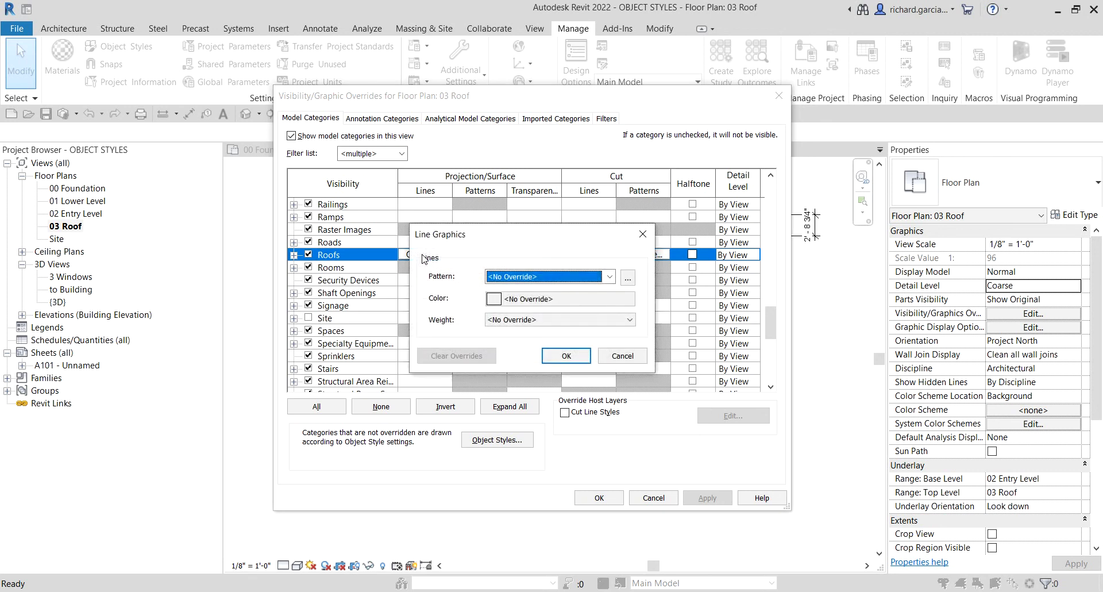
left_click(520, 276)
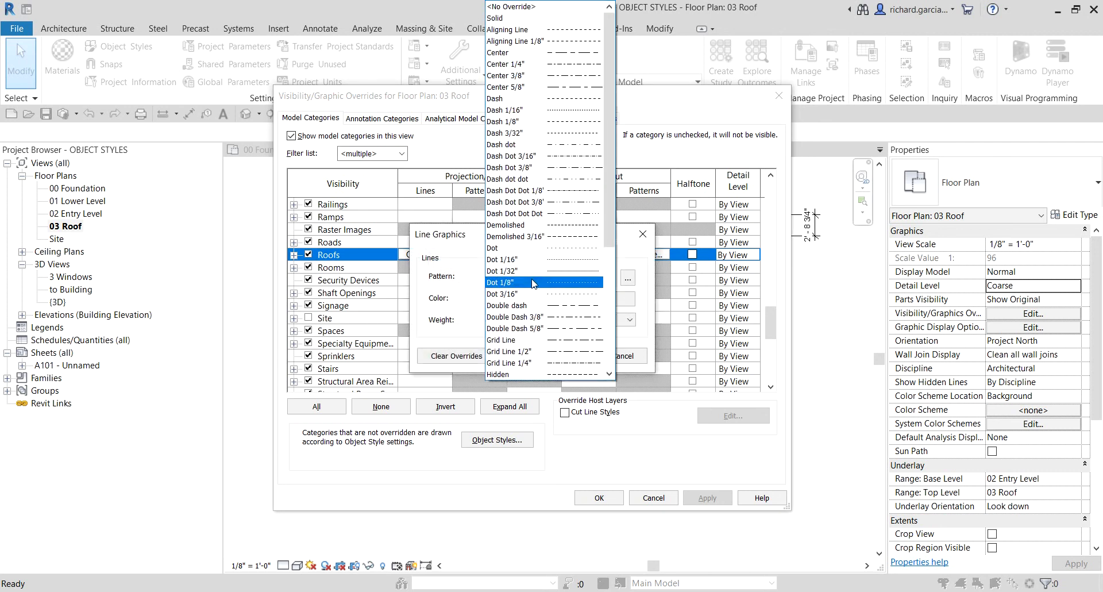
scroll(535, 282, "down", 1)
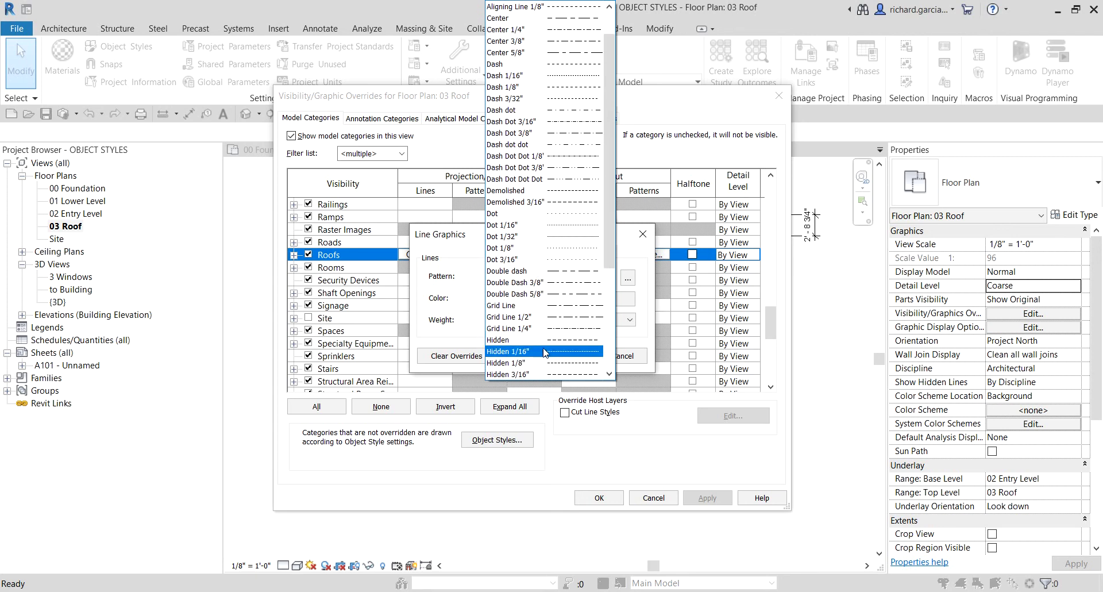
left_click(546, 341)
- Make the roof projection lines blue at weight 7 and accept the overrides
left_click(531, 298)
left_click(480, 315)
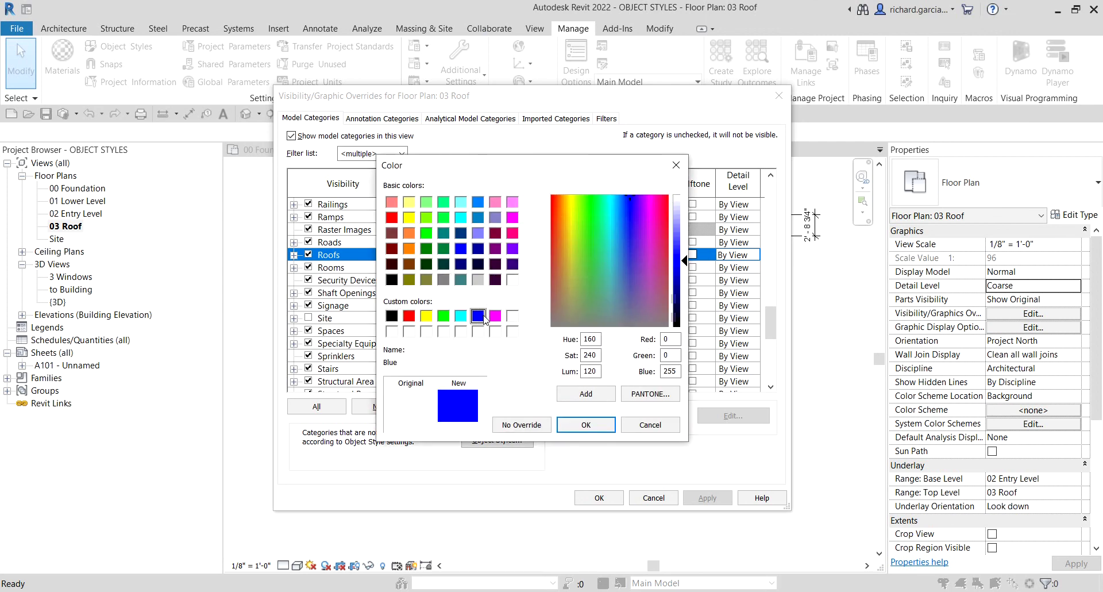
left_click(585, 424)
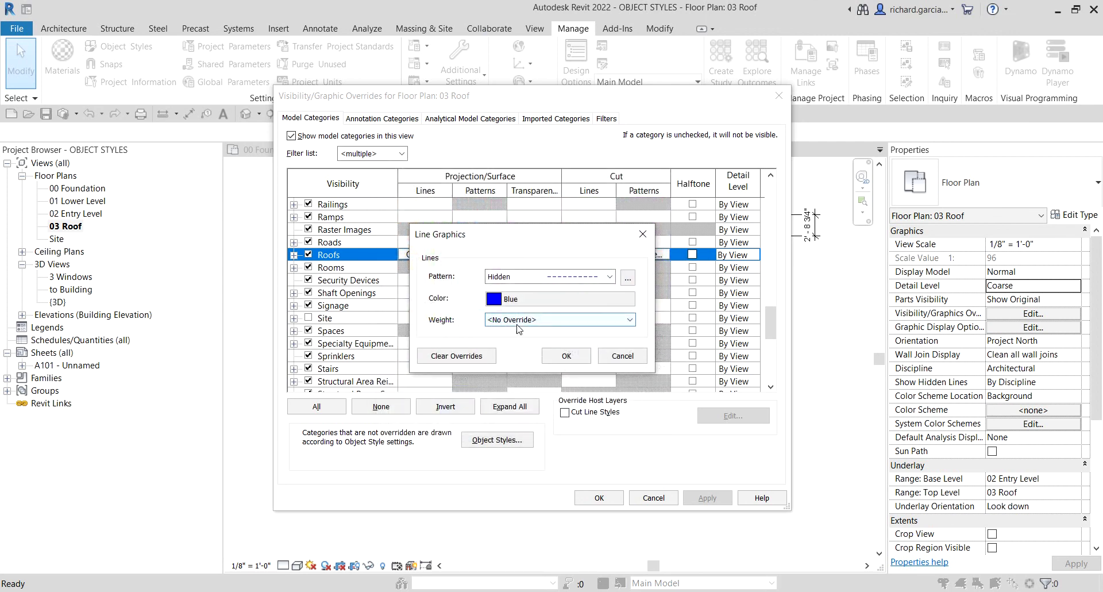
left_click(517, 320)
left_click(509, 396)
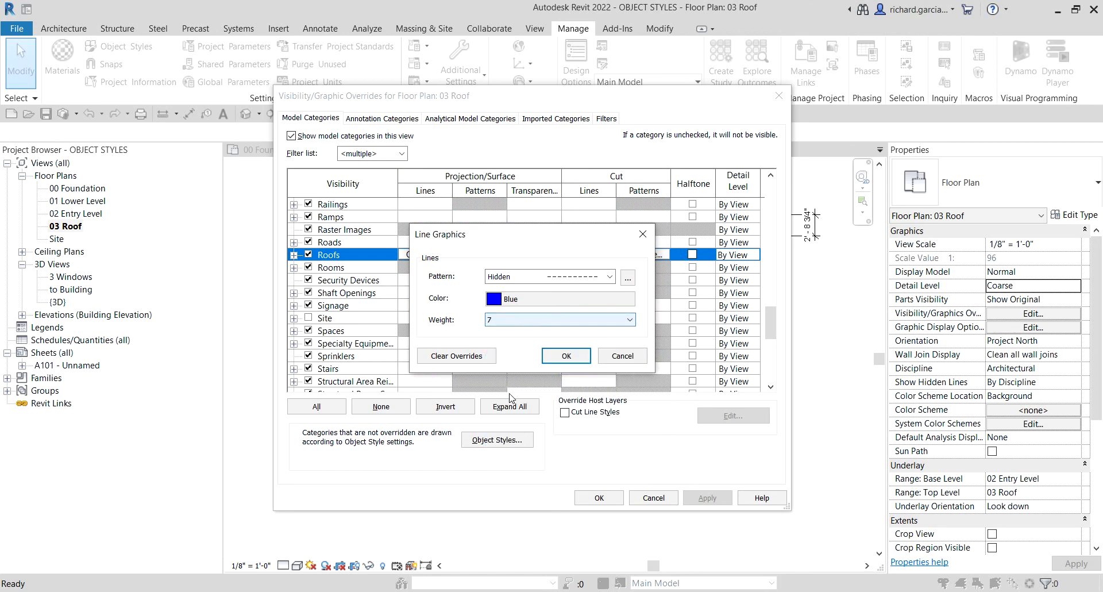
left_click(566, 356)
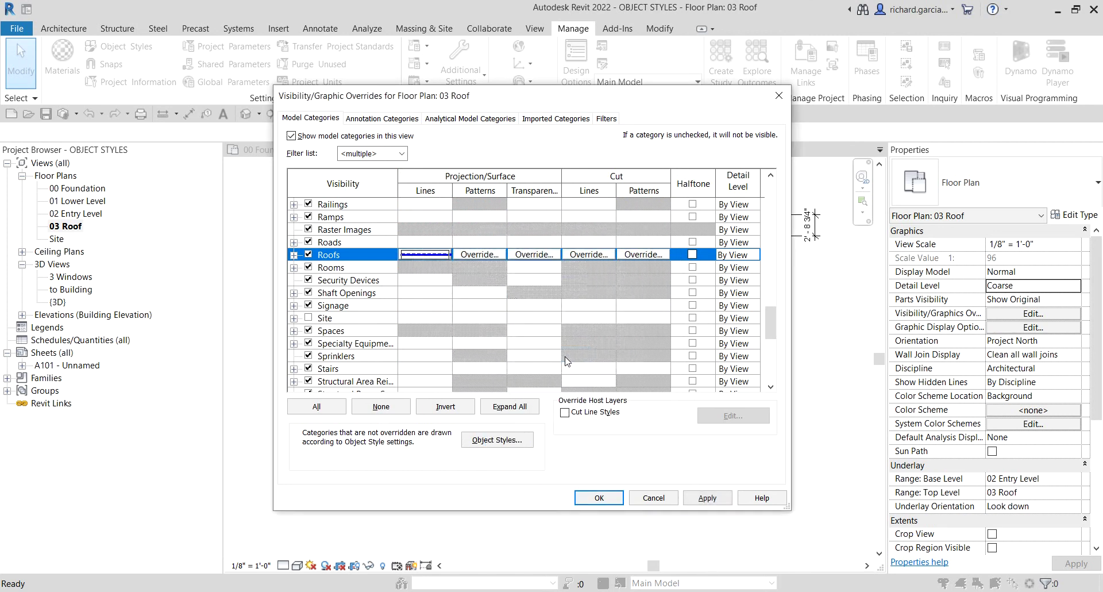
left_click(607, 502)
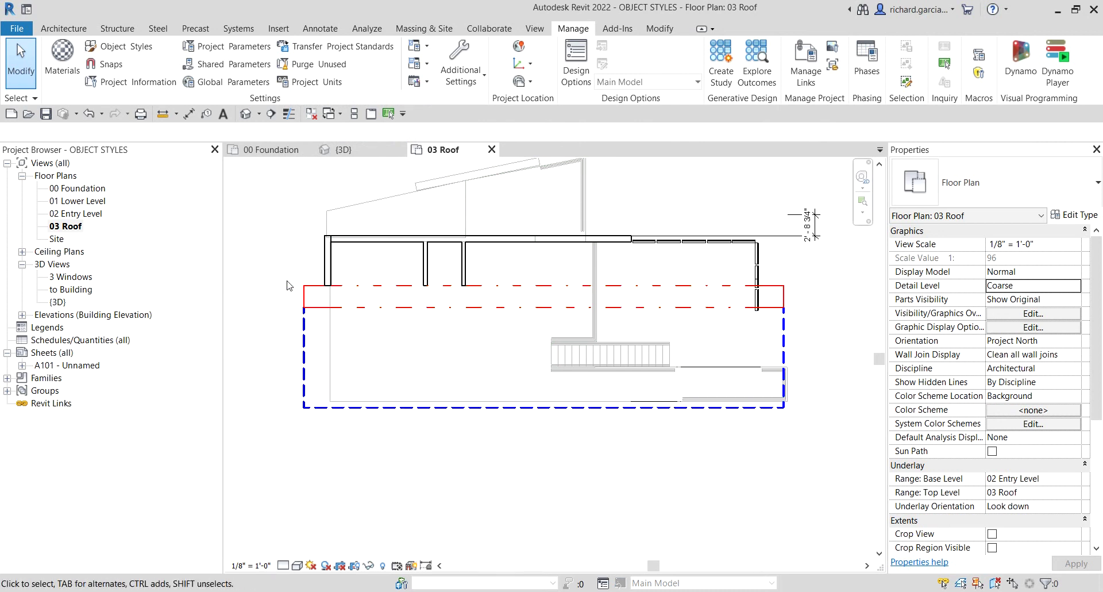
- Switch back to the {3D} view tab
left_click(349, 153)
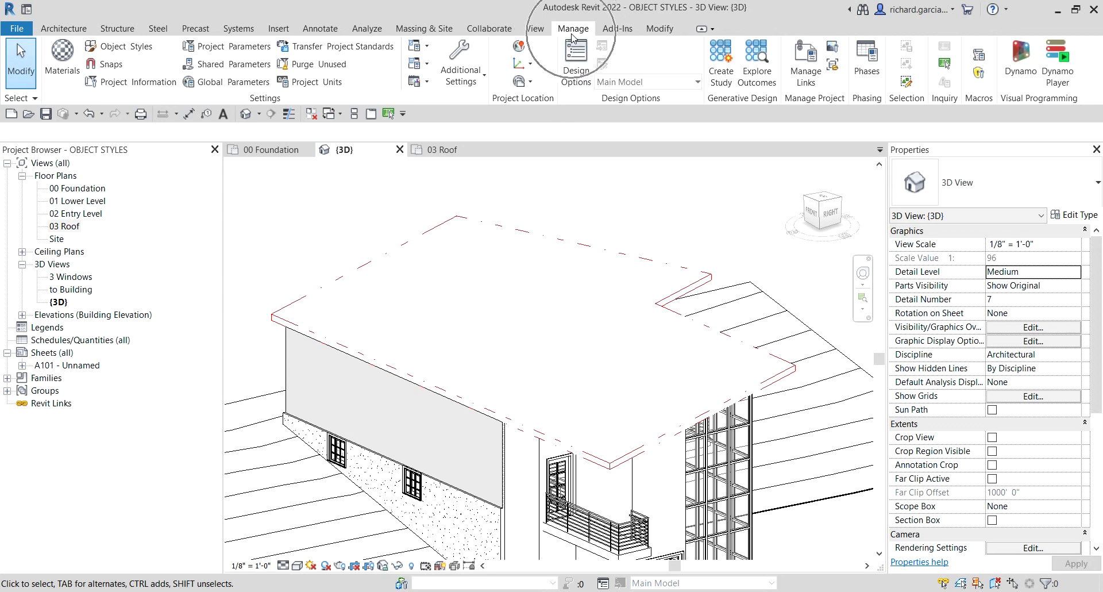
- Reopen the Line Patterns dialog from Manage > Additional Settings
left_click(472, 82)
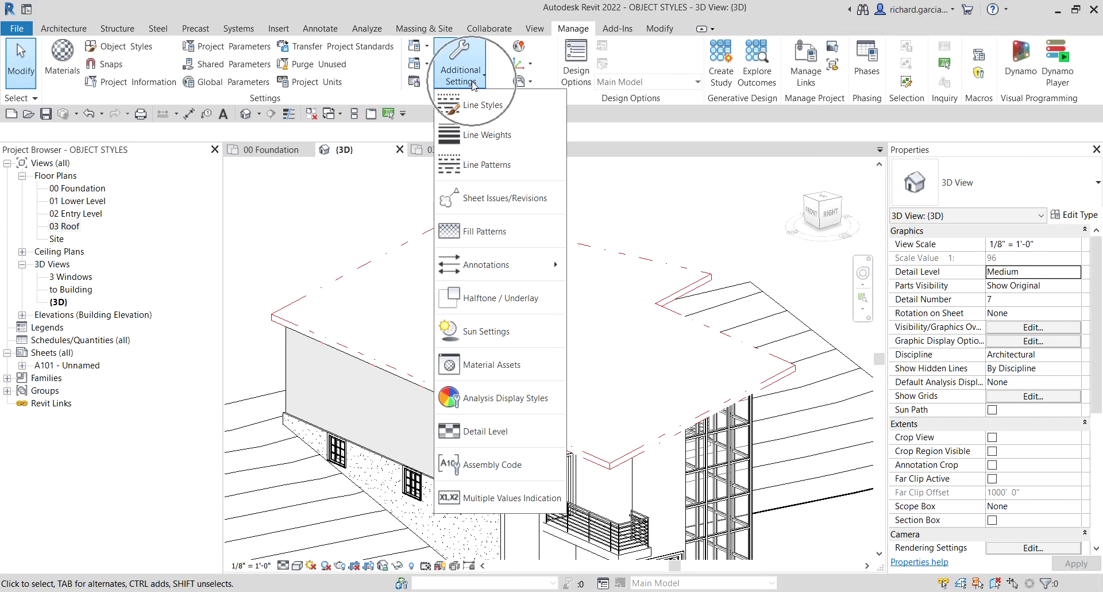
left_click(491, 166)
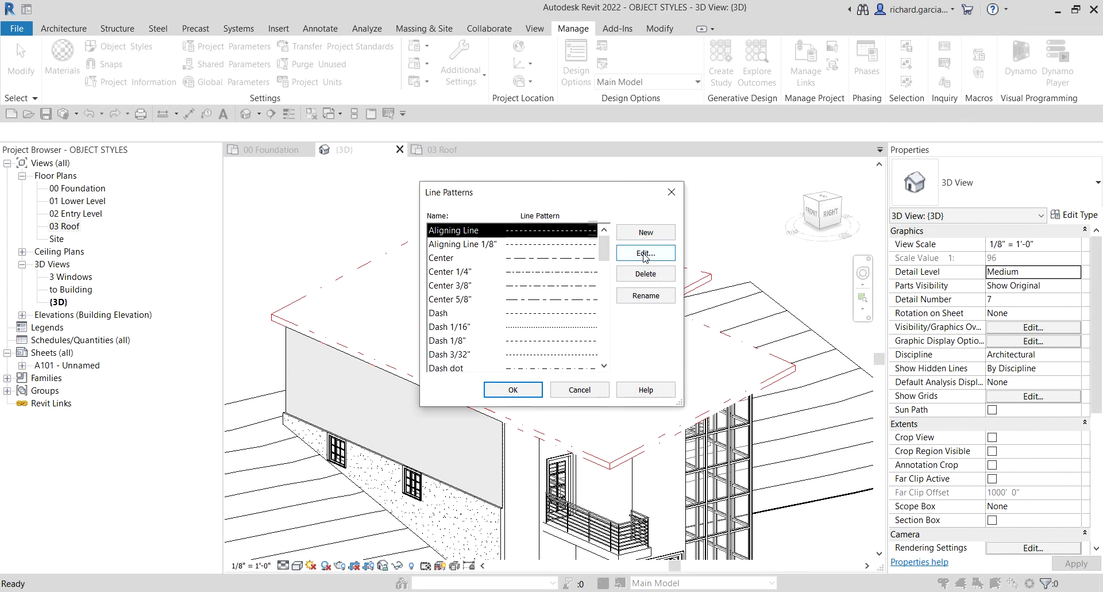
left_click(647, 298)
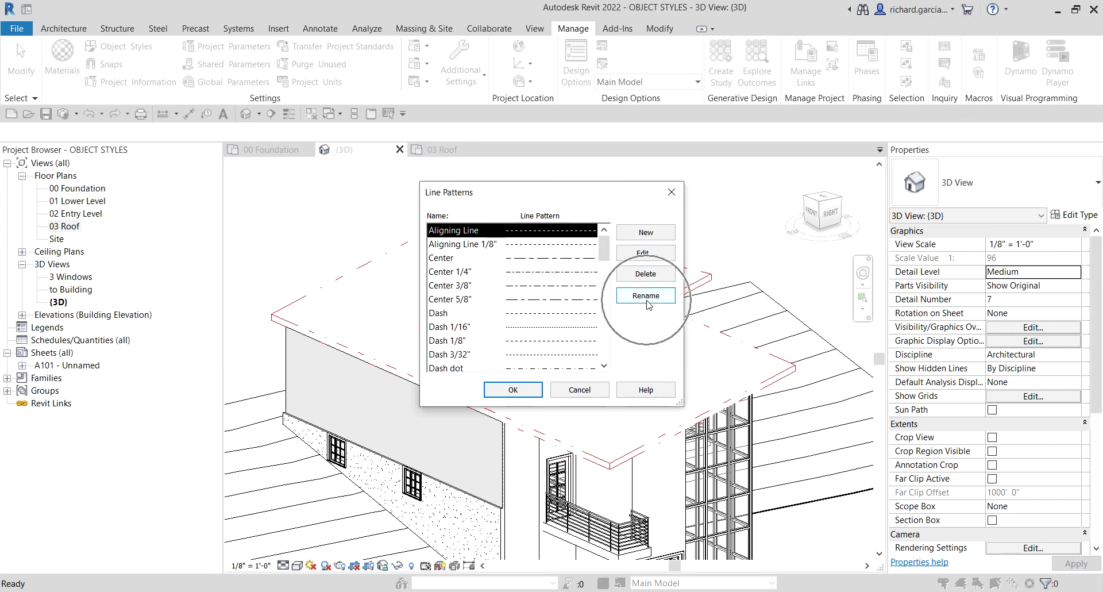